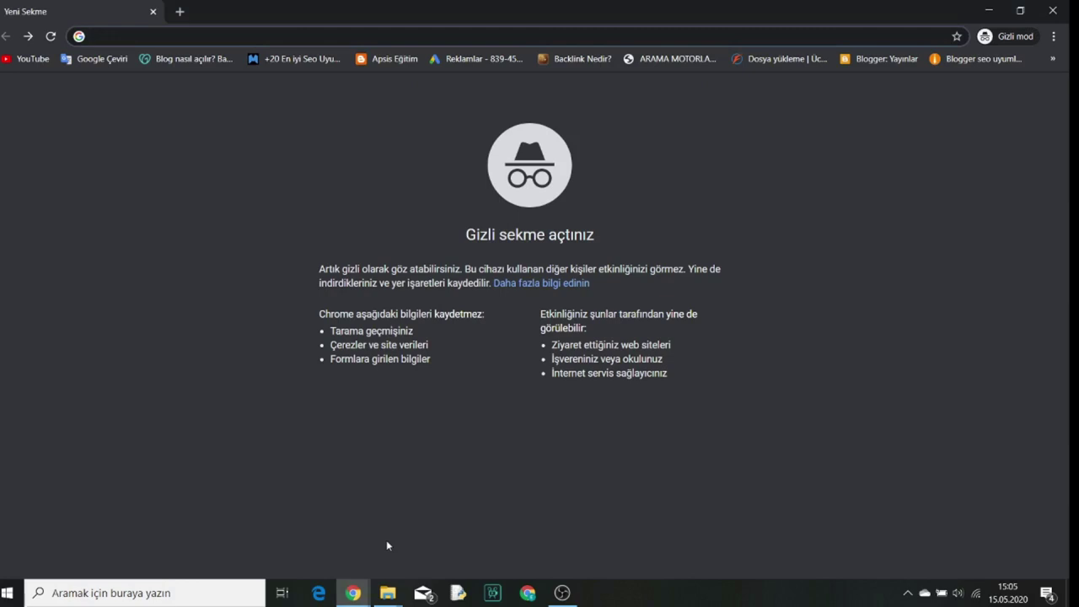
Step: Go to blogger.com, start creating a blog and sign in with the listed Google account
{"action": "type", "text": "blogger.com"}
{"action": "key", "text": "Return"}
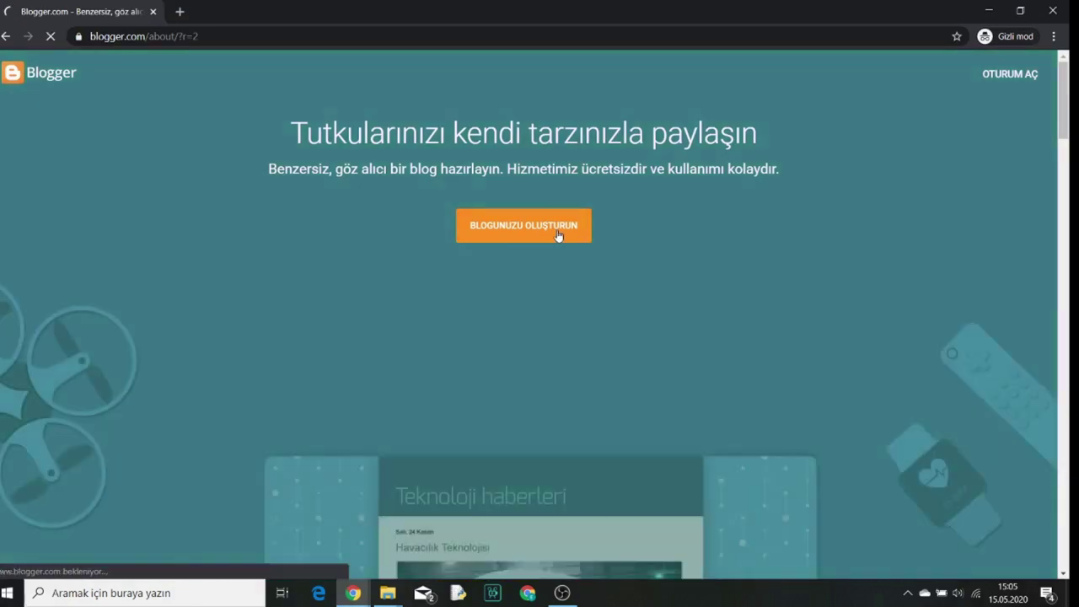
{"action": "left_click", "coordinate": [557, 235]}
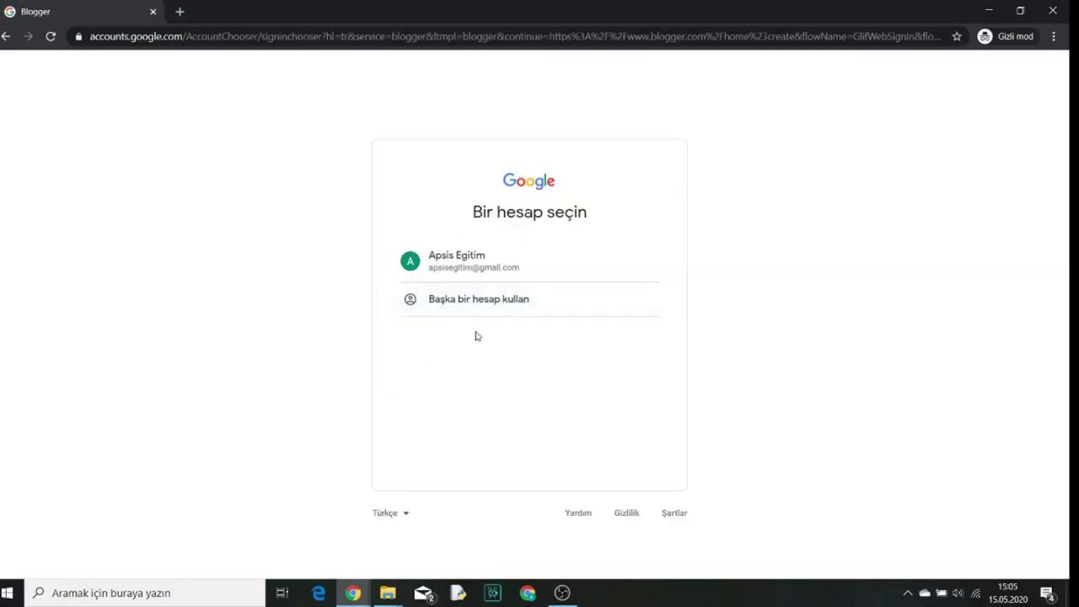
{"action": "left_click", "coordinate": [503, 270]}
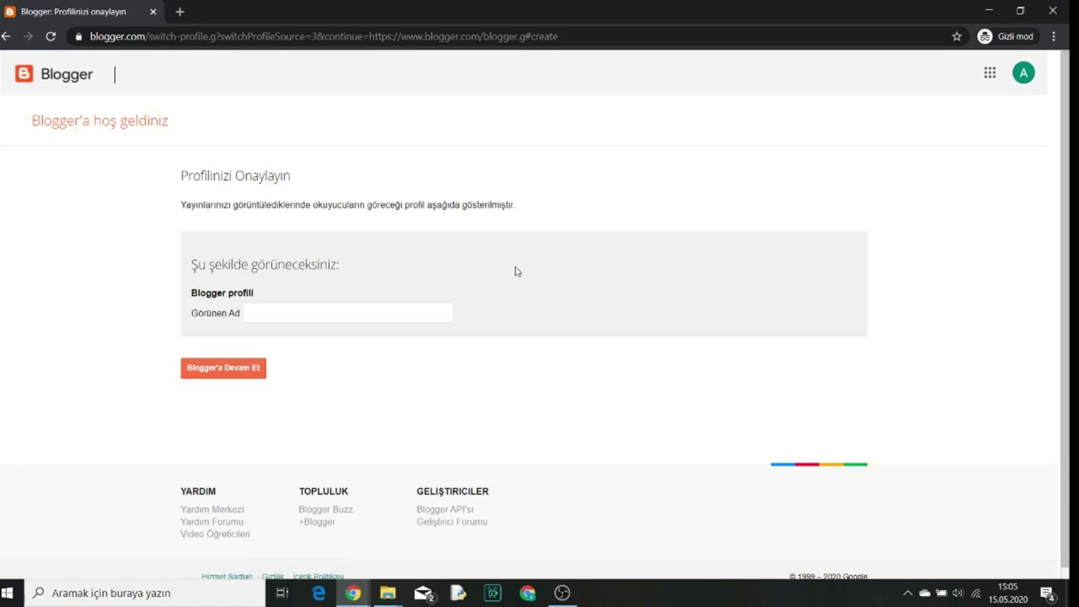
Step: Set the Blogger profile's display name to "Apsis Eğitim" and continue to Blogger
{"action": "left_click", "coordinate": [301, 314]}
{"action": "type", "text": "Apsis Eğitim"}
{"action": "left_click", "coordinate": [253, 368]}
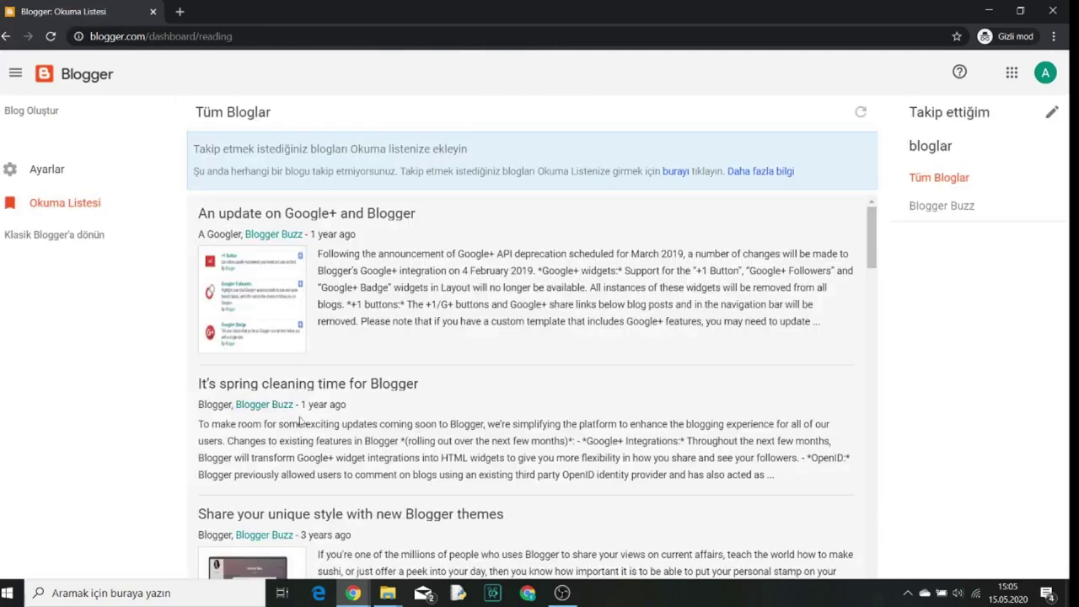
Step: Start a new blog and give it the title "Apsis Eğitim Blogger Dersleri"
{"action": "scroll", "coordinate": [548, 350], "scroll_direction": "down", "scroll_amount": 1}
{"action": "scroll", "coordinate": [640, 347], "scroll_direction": "up", "scroll_amount": 1}
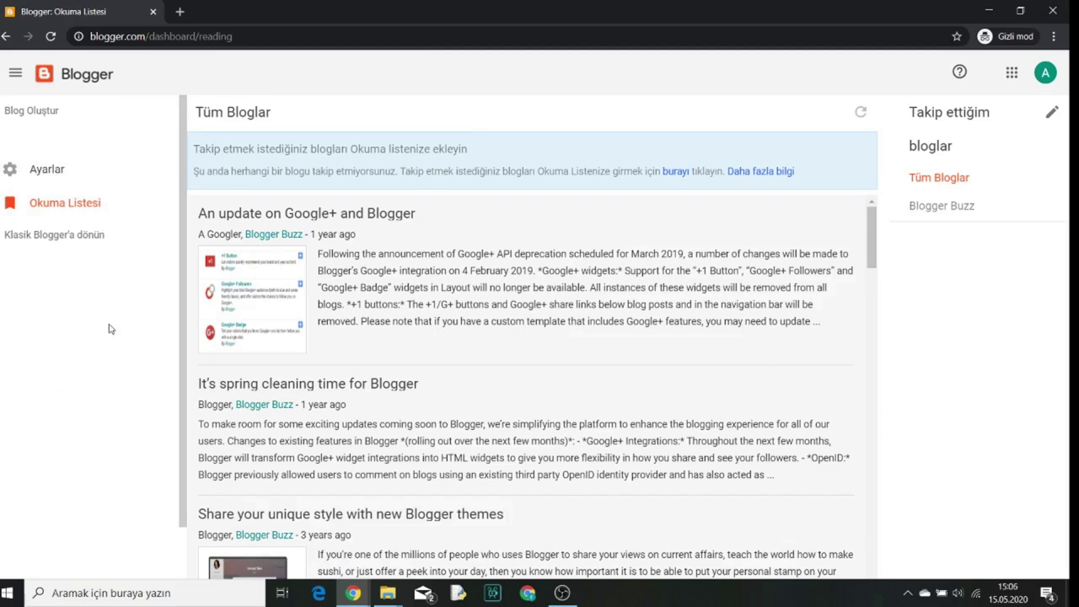
{"action": "left_click", "coordinate": [42, 117]}
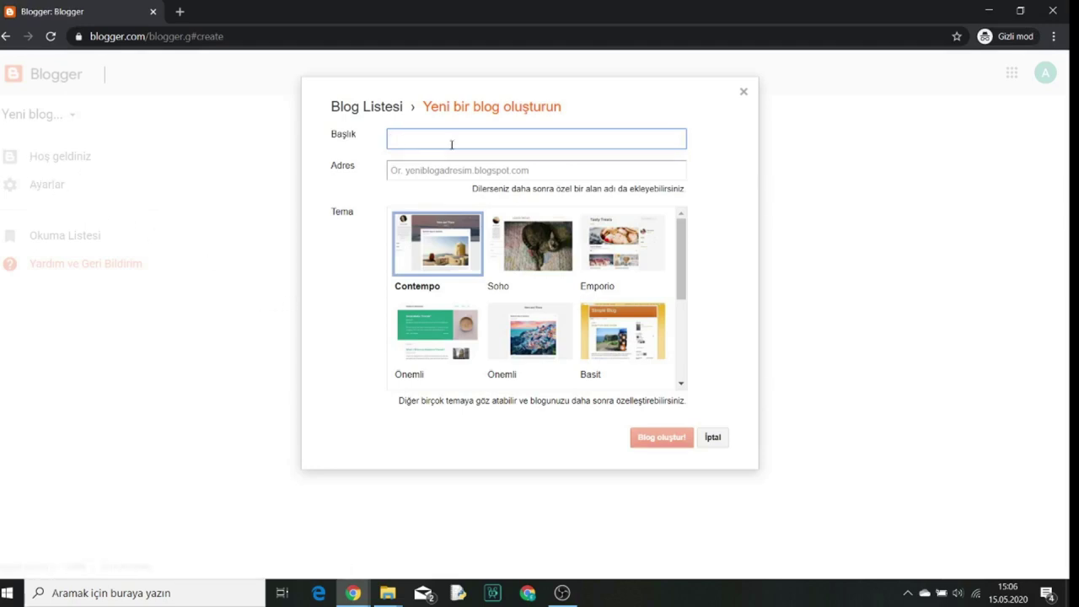
{"action": "left_click", "coordinate": [428, 170]}
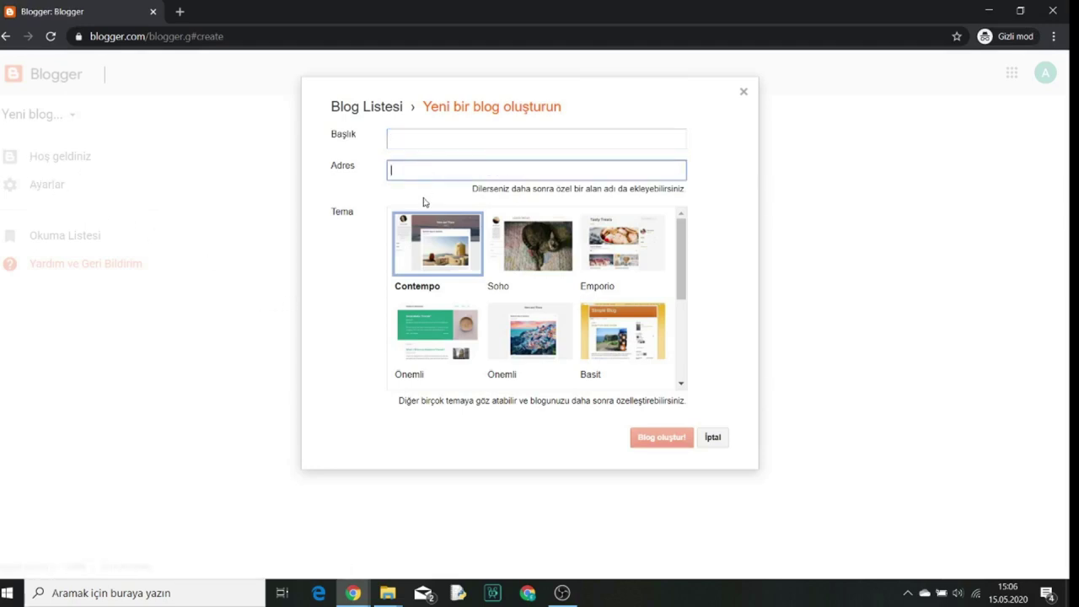
{"action": "left_click", "coordinate": [365, 278]}
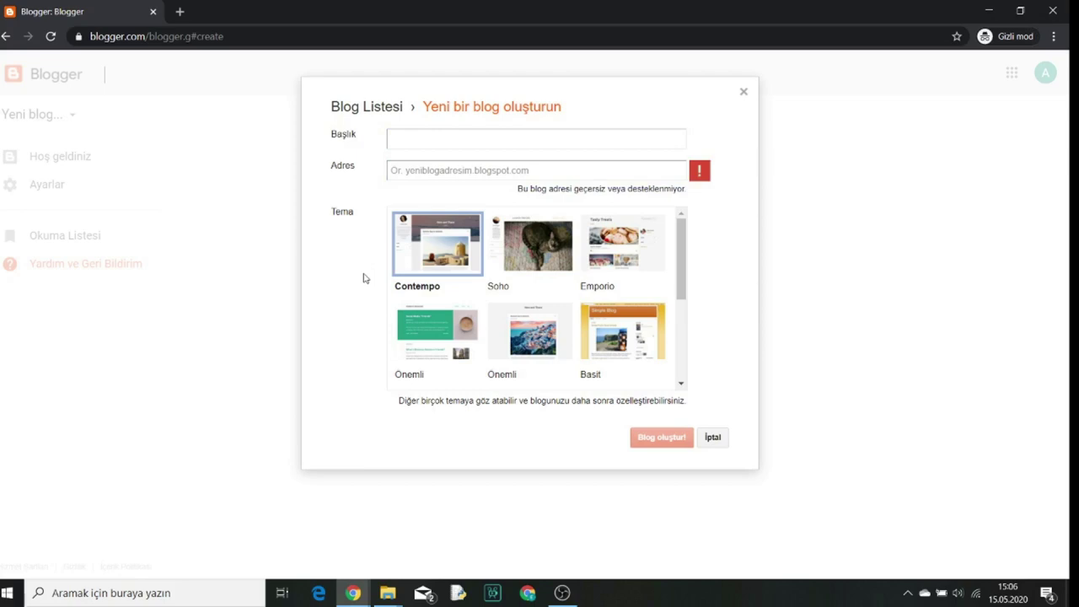
{"action": "scroll", "coordinate": [498, 290], "scroll_direction": "down", "scroll_amount": 2}
{"action": "scroll", "coordinate": [516, 289], "scroll_direction": "up", "scroll_amount": 2}
{"action": "left_click", "coordinate": [494, 143]}
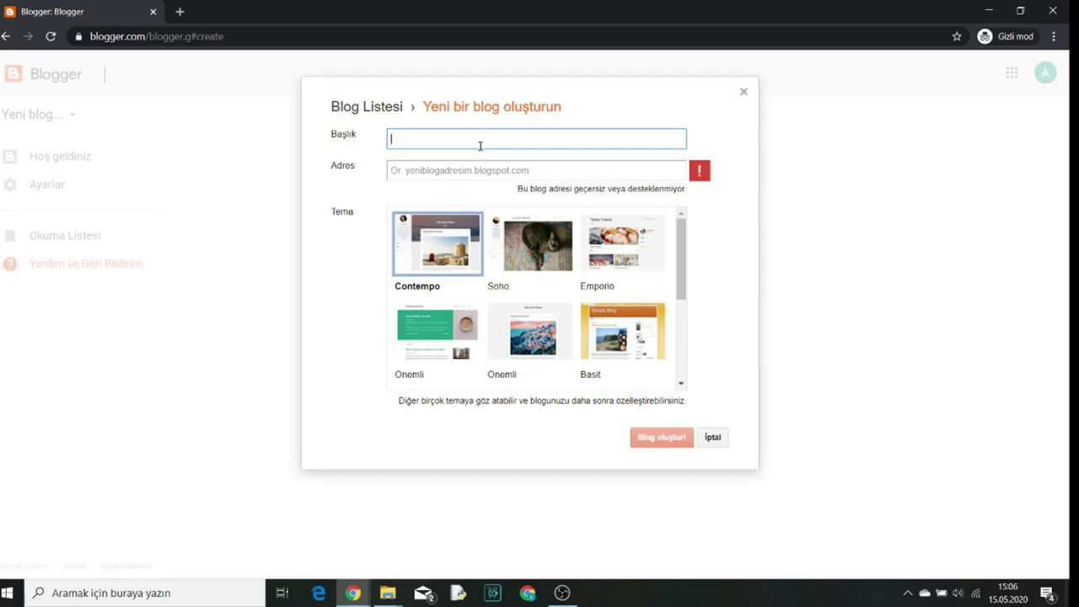
{"action": "type", "text": "A"}
{"action": "key", "text": "Caps_Lock"}
{"action": "type", "text": "psis Eğitim Blogger Dersleri"}
Step: Set the blog address to apsisderlesi.blogspot.com, keep the Contempo theme and create the blog
{"action": "left_click", "coordinate": [439, 176]}
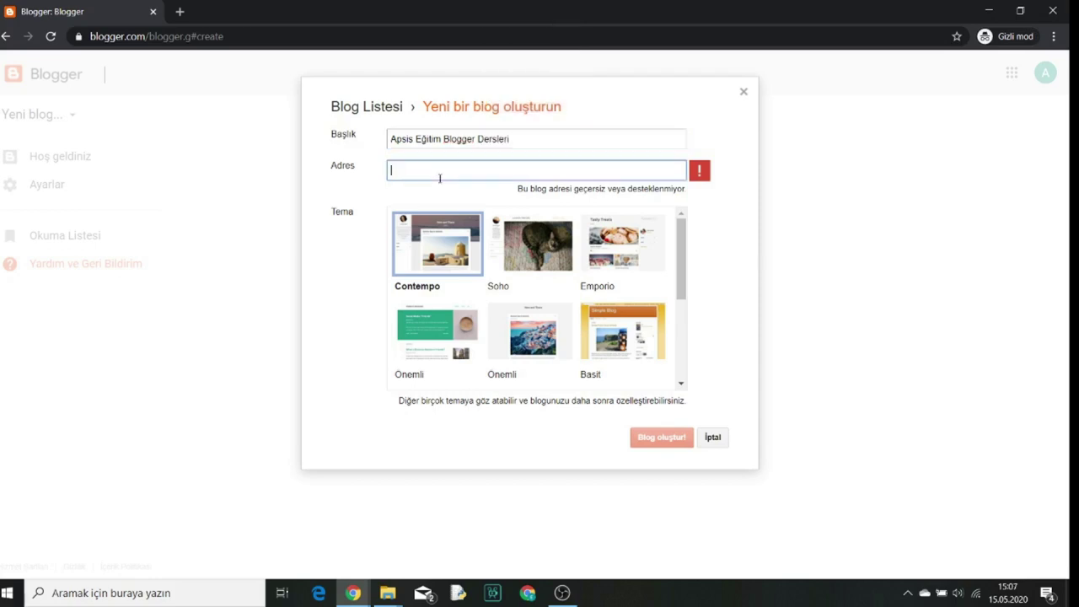
{"action": "left_click", "coordinate": [728, 205]}
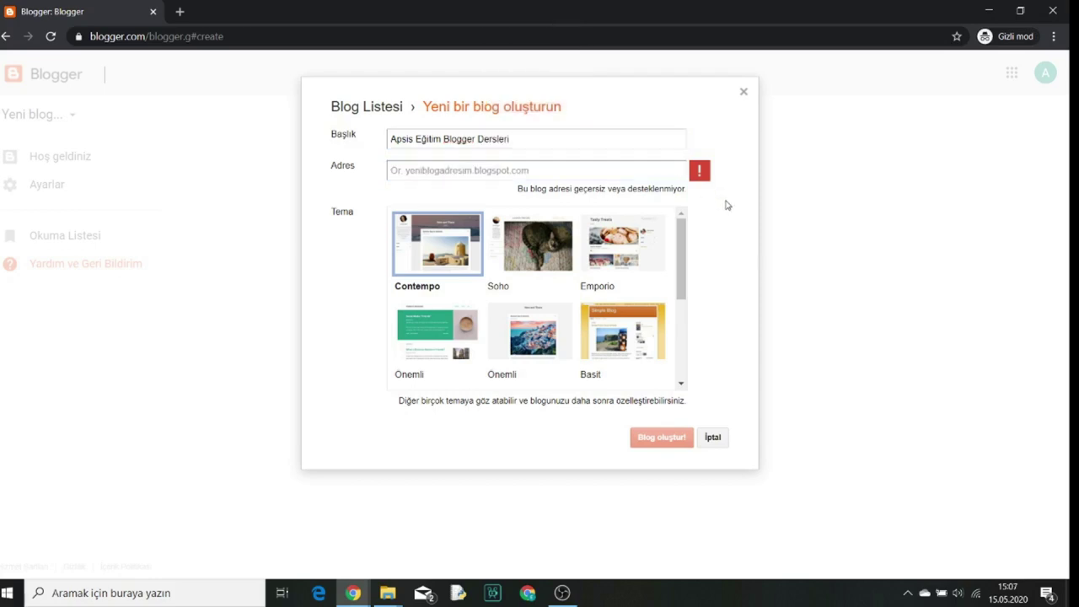
{"action": "left_click", "coordinate": [502, 173]}
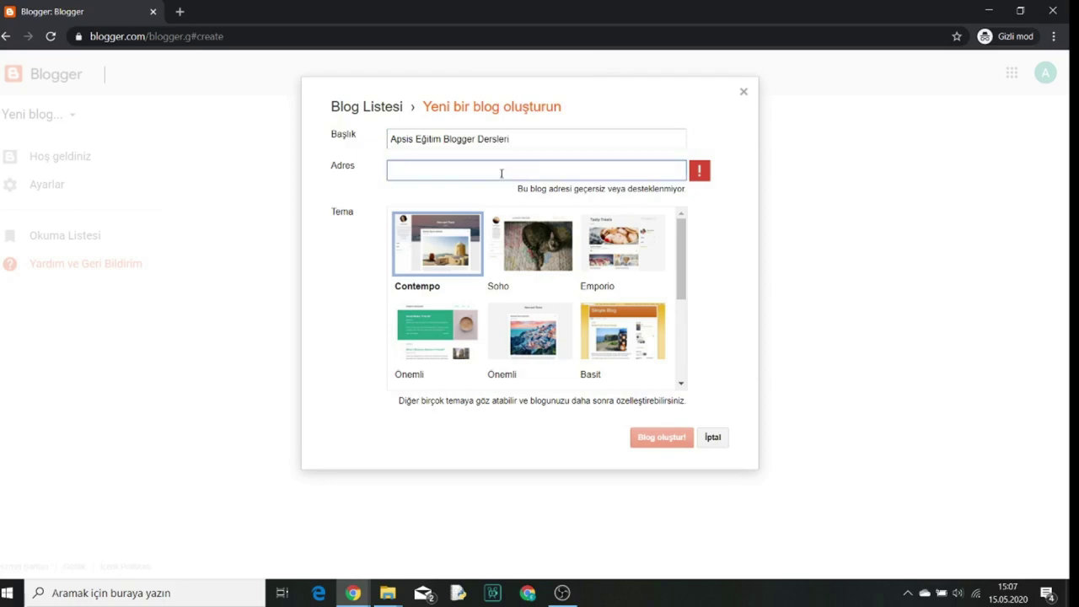
{"action": "type", "text": "apsisder"}
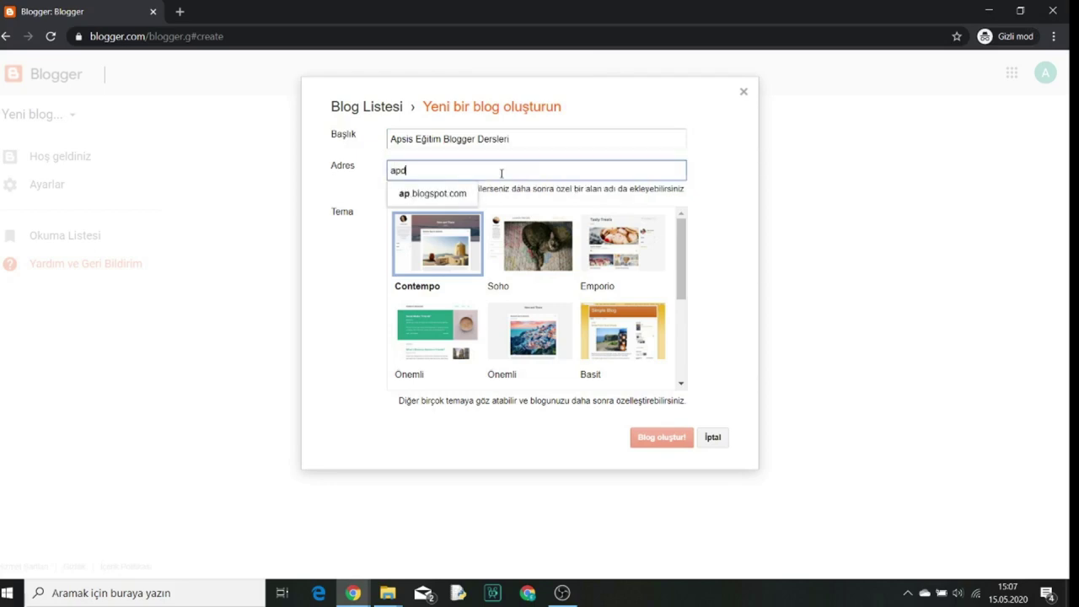
{"action": "type", "text": "lesi"}
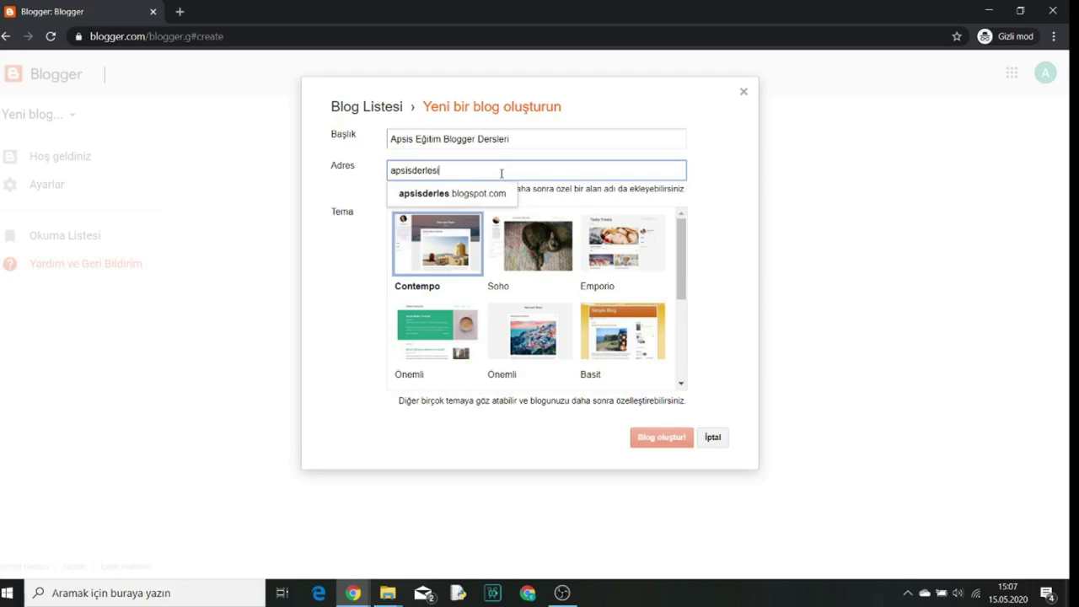
{"action": "left_click", "coordinate": [712, 213]}
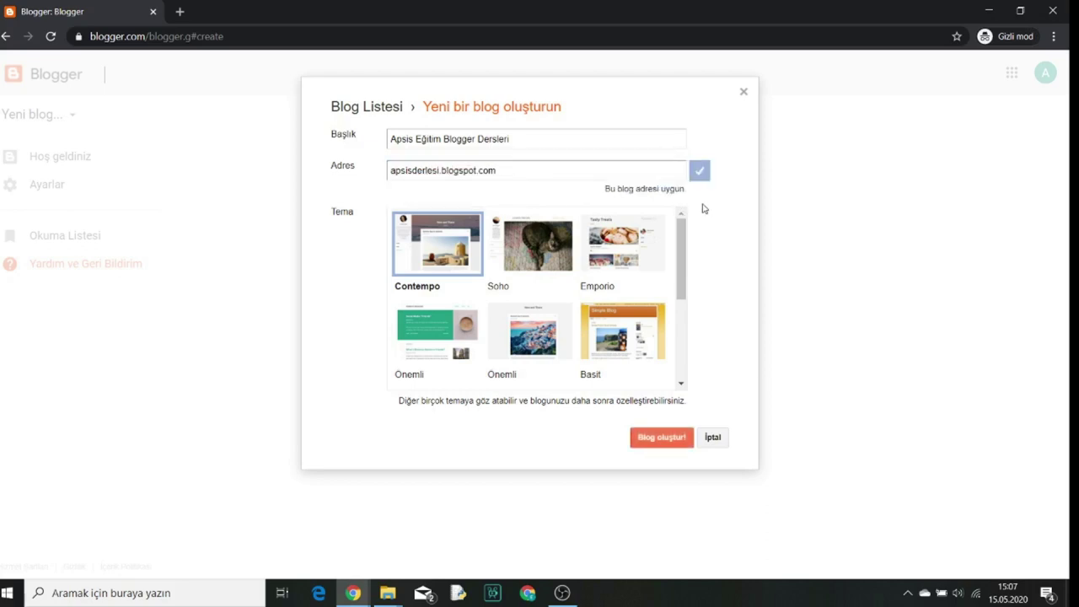
{"action": "scroll", "coordinate": [571, 336], "scroll_direction": "down", "scroll_amount": 3}
{"action": "scroll", "coordinate": [569, 335], "scroll_direction": "up", "scroll_amount": 3}
{"action": "left_click", "coordinate": [664, 439]}
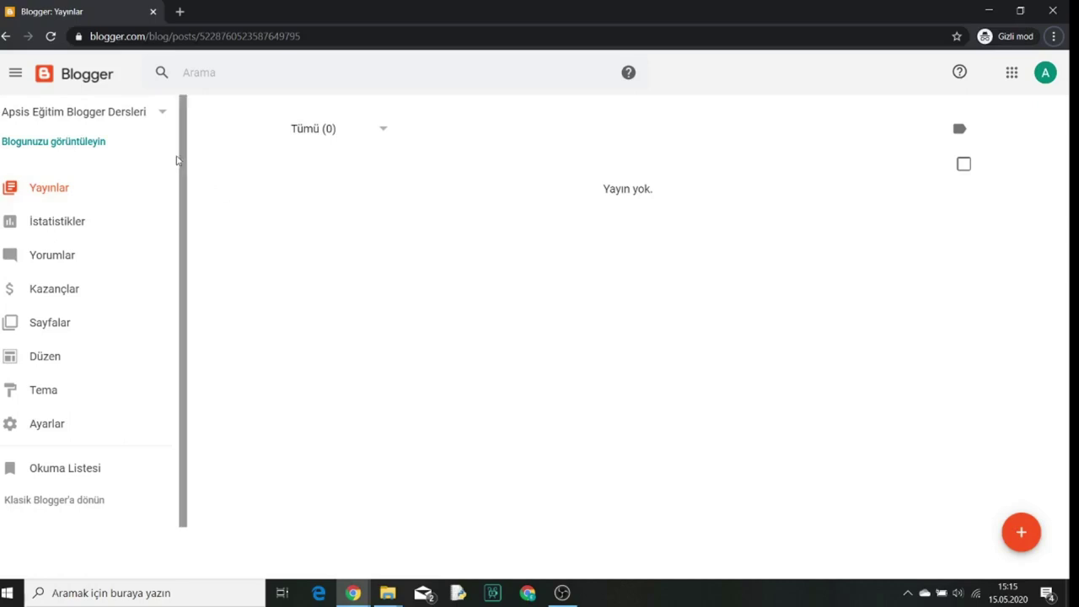
Step: Look over the new blog's public view, its statistics and its posts section
{"action": "left_click", "coordinate": [73, 144]}
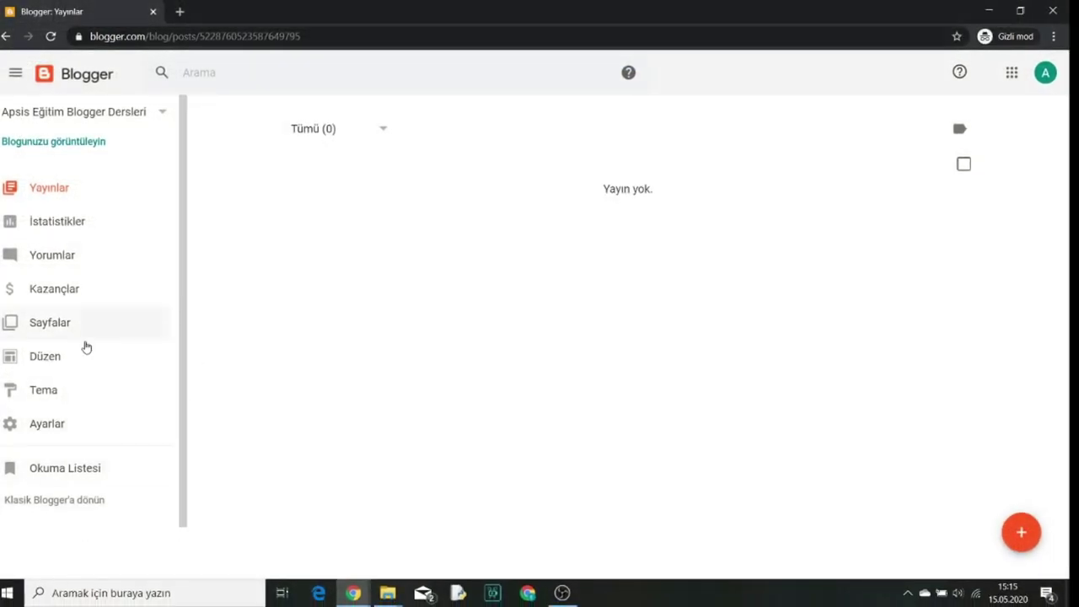
{"action": "left_click", "coordinate": [90, 224]}
{"action": "left_click", "coordinate": [83, 197]}
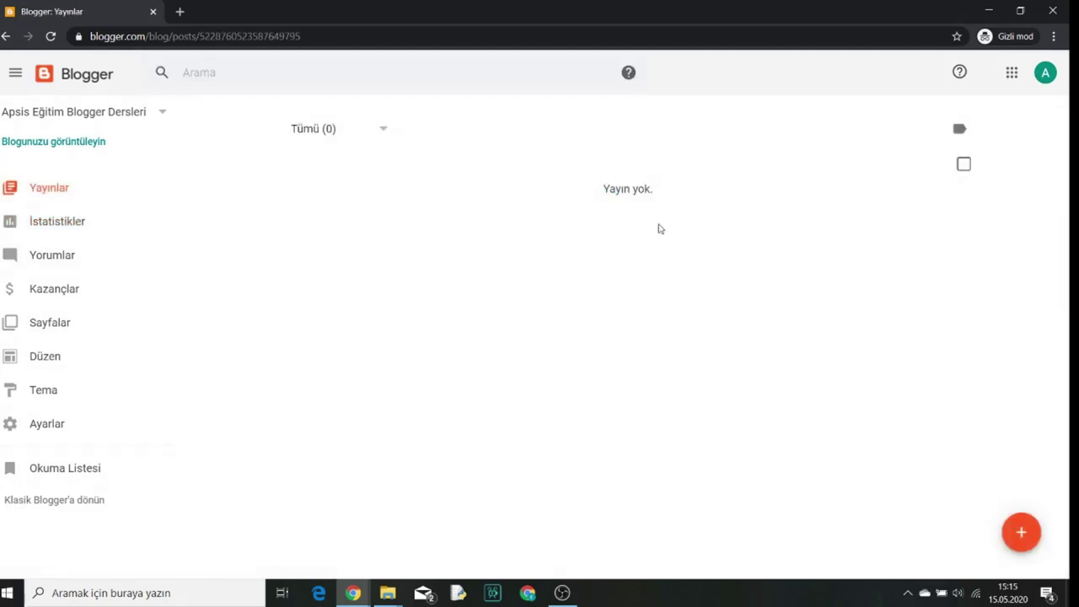
Step: Switch to the browser window with the existing Apsis Eğitim blog and look through its list of posts
{"action": "left_click", "coordinate": [989, 11]}
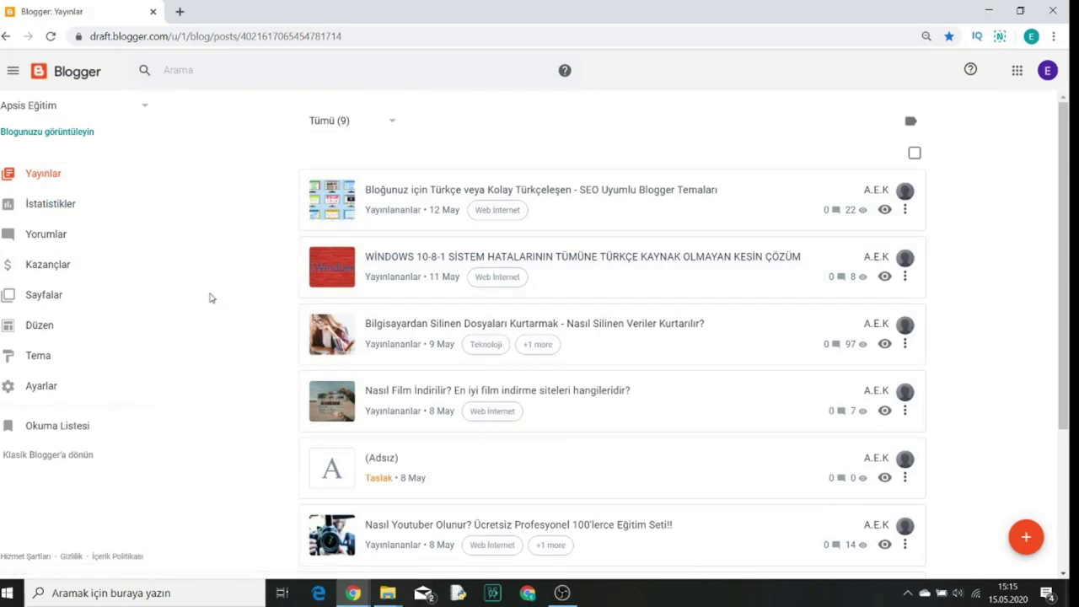
{"action": "scroll", "coordinate": [661, 321], "scroll_direction": "down", "scroll_amount": 3}
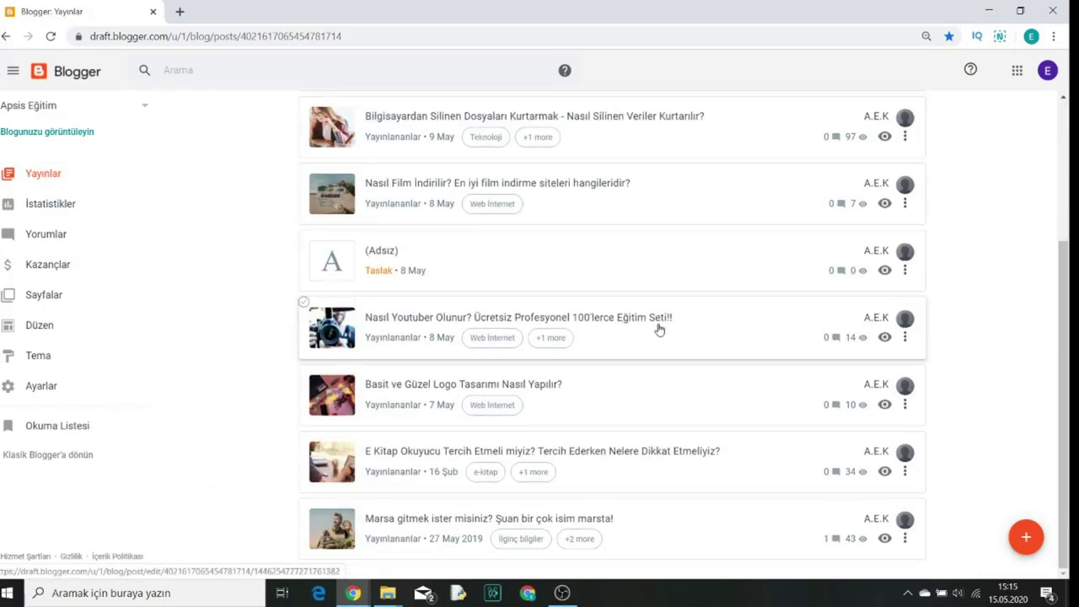
{"action": "scroll", "coordinate": [660, 329], "scroll_direction": "up", "scroll_amount": 3}
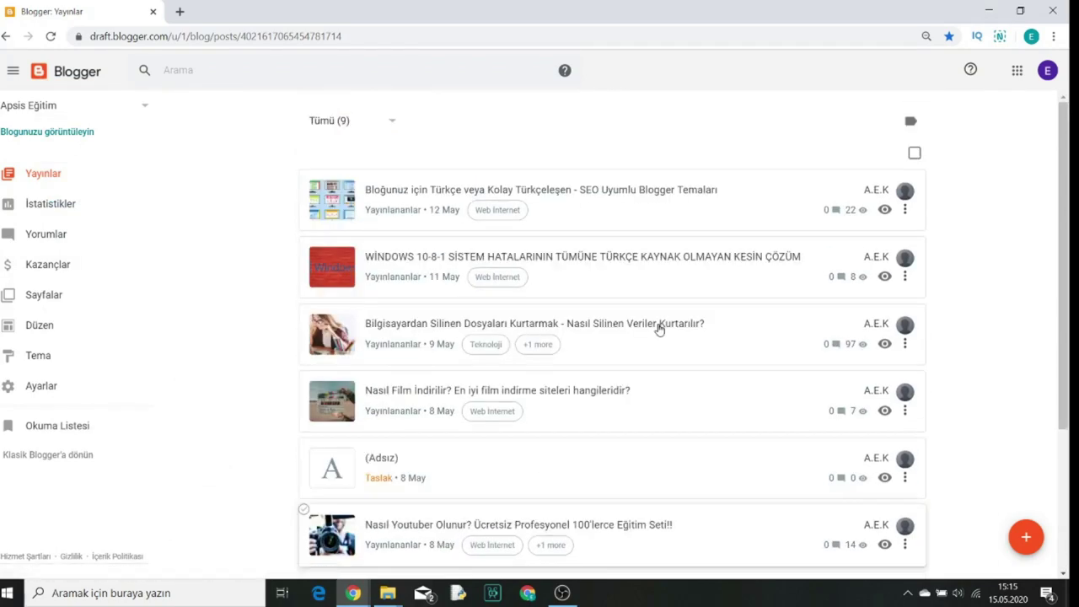
Step: View the published post about SEO-friendly Blogger themes, look through its content and close it again
{"action": "left_click", "coordinate": [886, 210]}
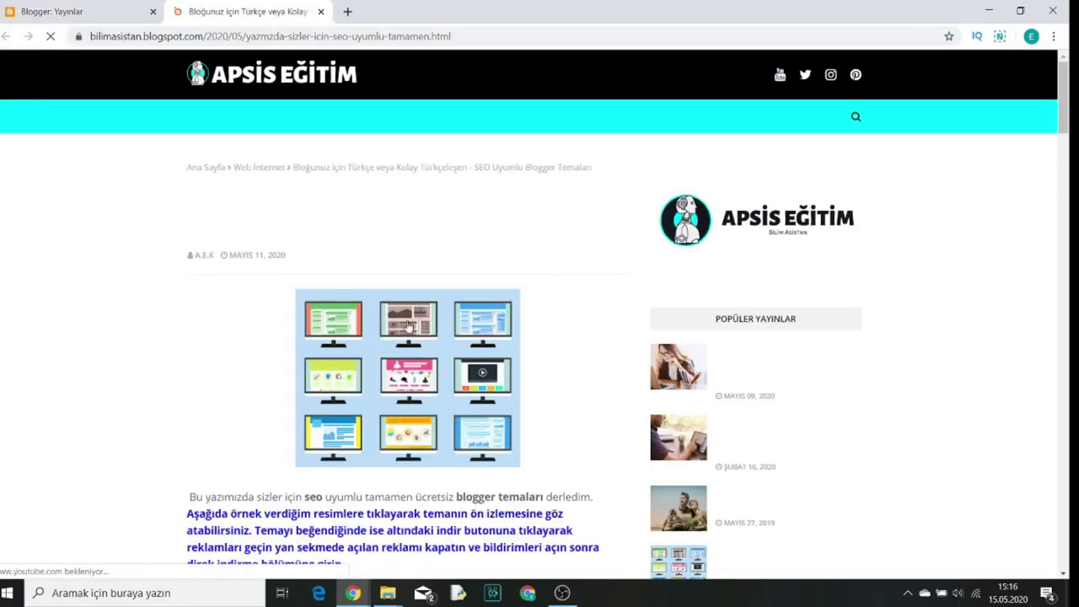
{"action": "scroll", "coordinate": [437, 300], "scroll_direction": "down", "scroll_amount": 3}
{"action": "scroll", "coordinate": [438, 299], "scroll_direction": "down", "scroll_amount": 12}
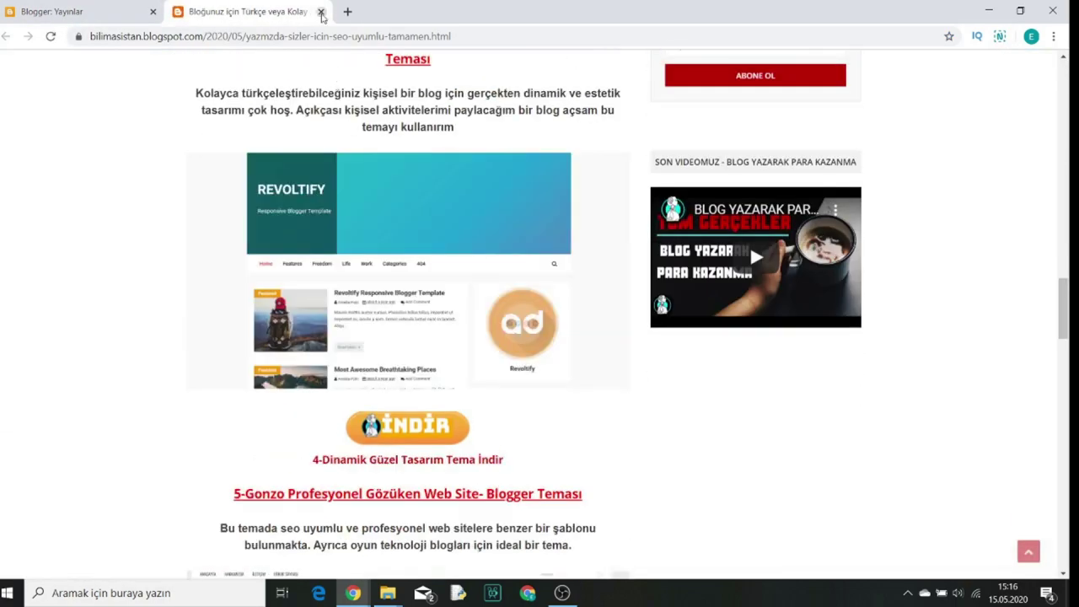
{"action": "left_click", "coordinate": [321, 11]}
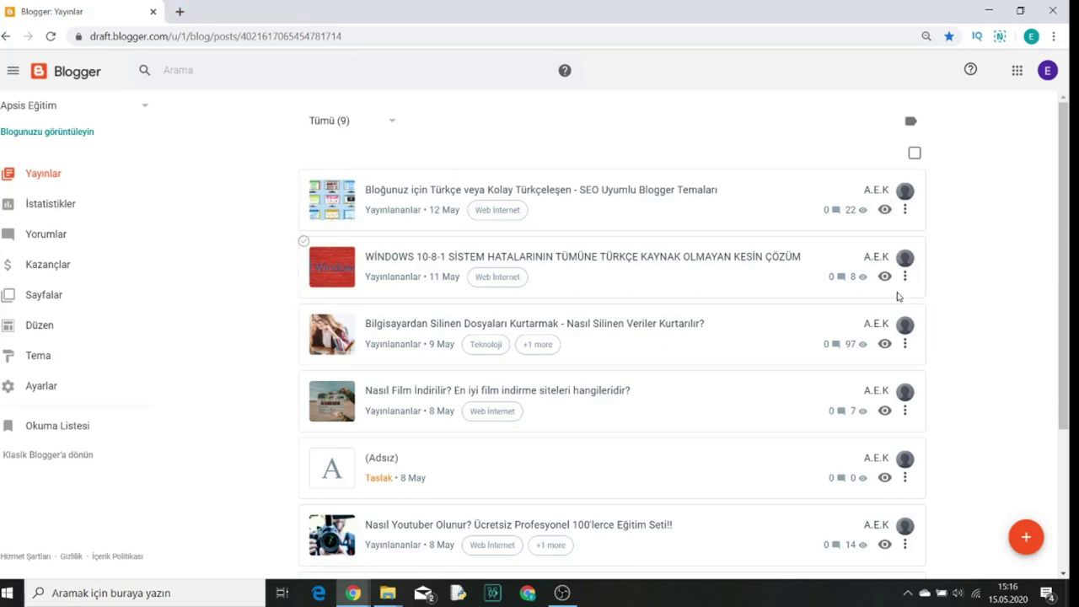
Step: Examine the newest post's available actions, the labels and publishing status of all listed posts, and the new post option
{"action": "left_click", "coordinate": [907, 211]}
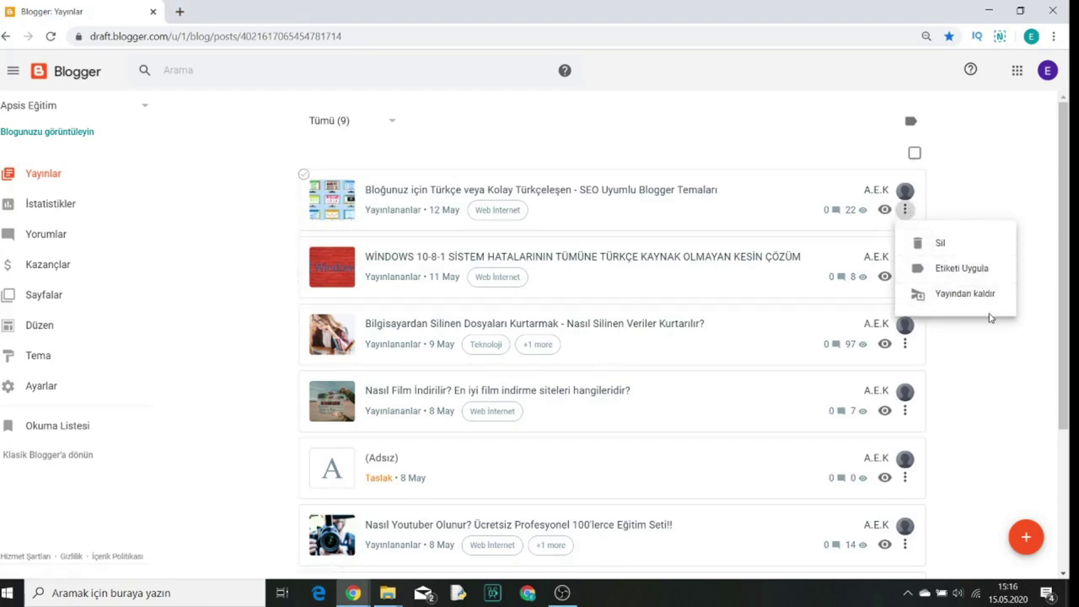
{"action": "left_click", "coordinate": [1006, 354]}
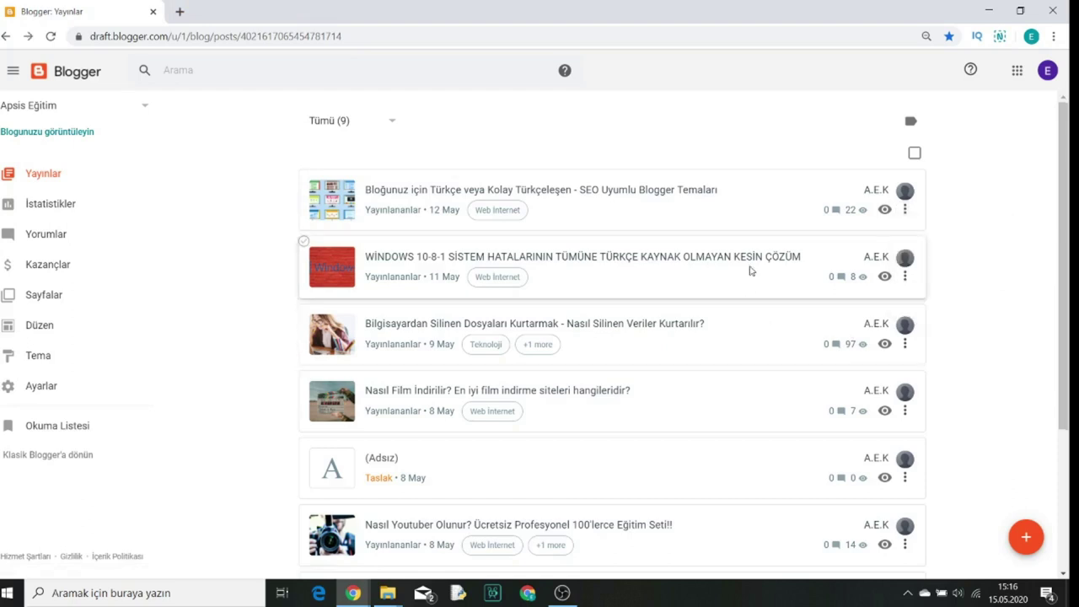
{"action": "scroll", "coordinate": [749, 270], "scroll_direction": "down", "scroll_amount": 1}
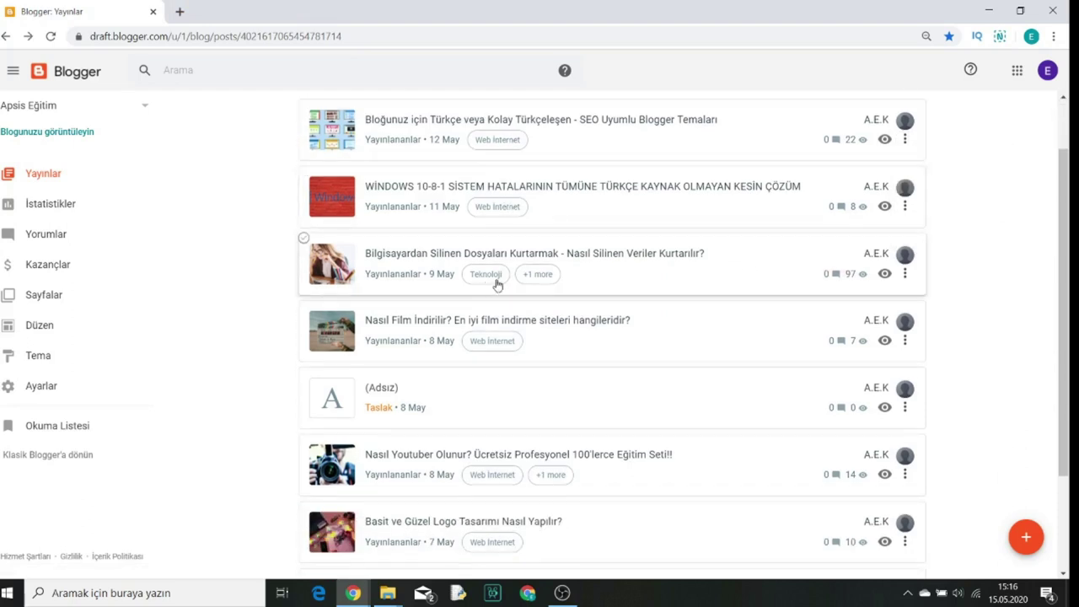
{"action": "scroll", "coordinate": [480, 368], "scroll_direction": "down", "scroll_amount": 2}
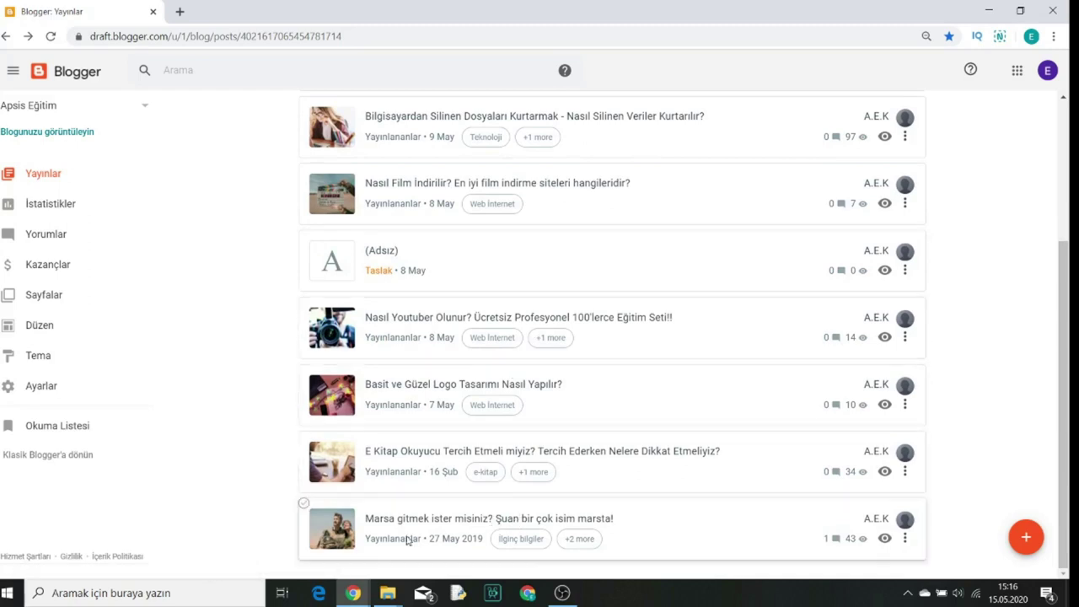
{"action": "scroll", "coordinate": [444, 446], "scroll_direction": "up", "scroll_amount": 2}
{"action": "scroll", "coordinate": [444, 446], "scroll_direction": "up", "scroll_amount": 1}
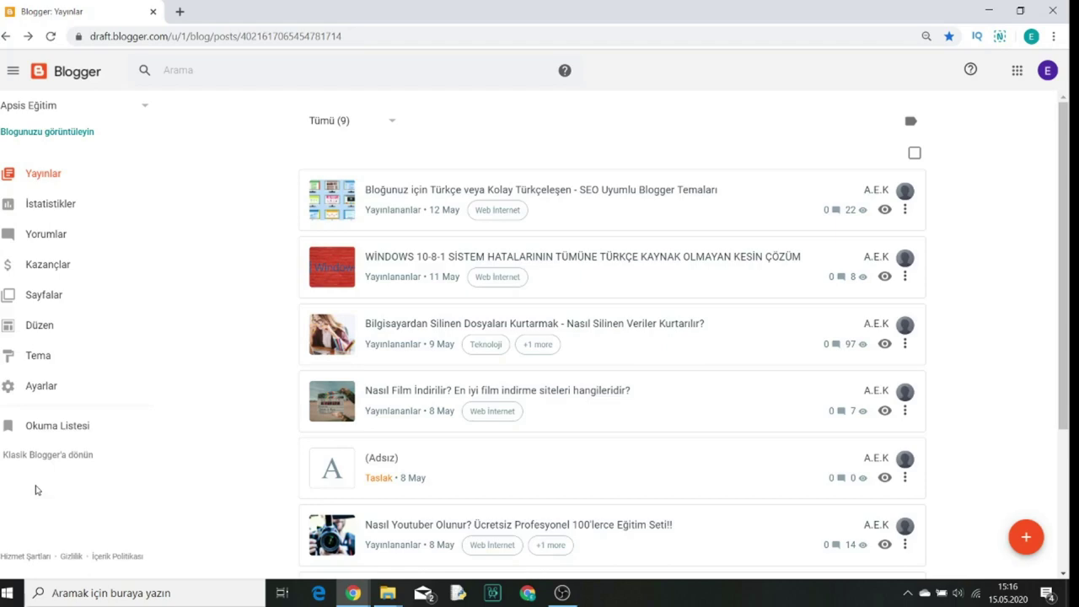
{"action": "scroll", "coordinate": [477, 349], "scroll_direction": "down", "scroll_amount": 2}
{"action": "scroll", "coordinate": [477, 349], "scroll_direction": "down", "scroll_amount": 1}
{"action": "scroll", "coordinate": [497, 350], "scroll_direction": "up", "scroll_amount": 3}
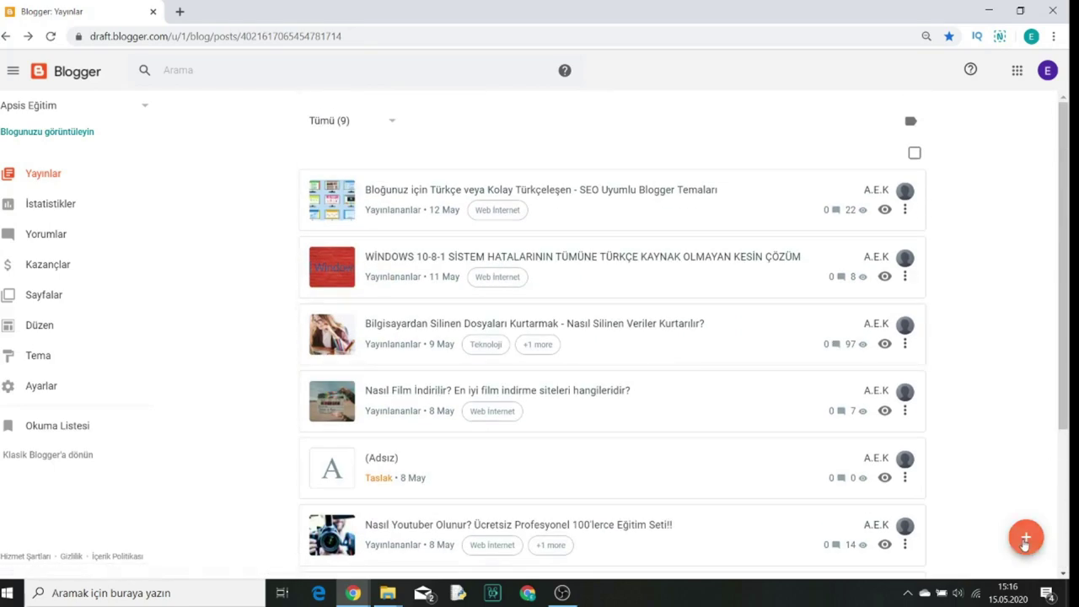
{"action": "left_click", "coordinate": [1026, 538]}
Step: Open the Apsis Eğitim blog's statistics and review the overall views, latest post graph, blog graph, and post and page view lists
{"action": "left_click", "coordinate": [94, 207]}
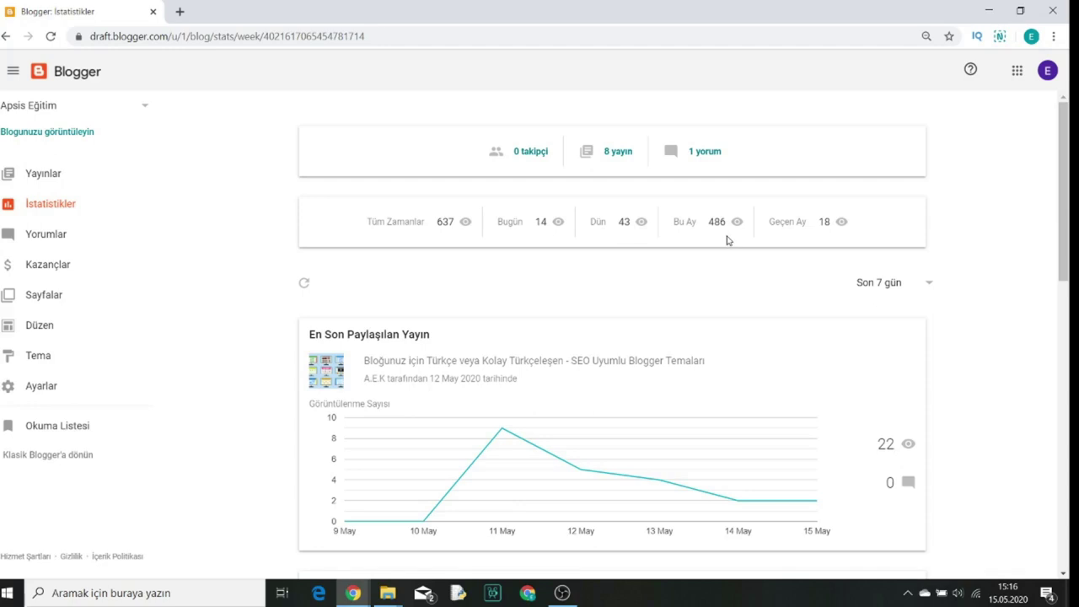
{"action": "scroll", "coordinate": [558, 239], "scroll_direction": "down", "scroll_amount": 2}
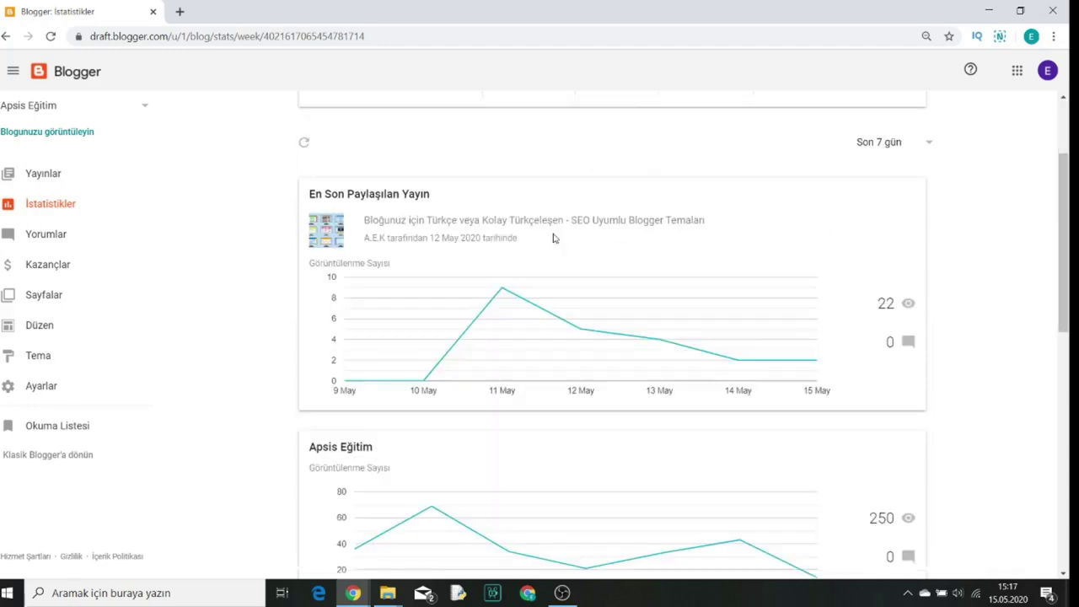
{"action": "left_click_drag", "start_coordinate": [442, 201], "coordinate": [404, 194]}
{"action": "left_click", "coordinate": [484, 356]}
{"action": "scroll", "coordinate": [590, 328], "scroll_direction": "down", "scroll_amount": 1}
{"action": "scroll", "coordinate": [665, 292], "scroll_direction": "down", "scroll_amount": 2}
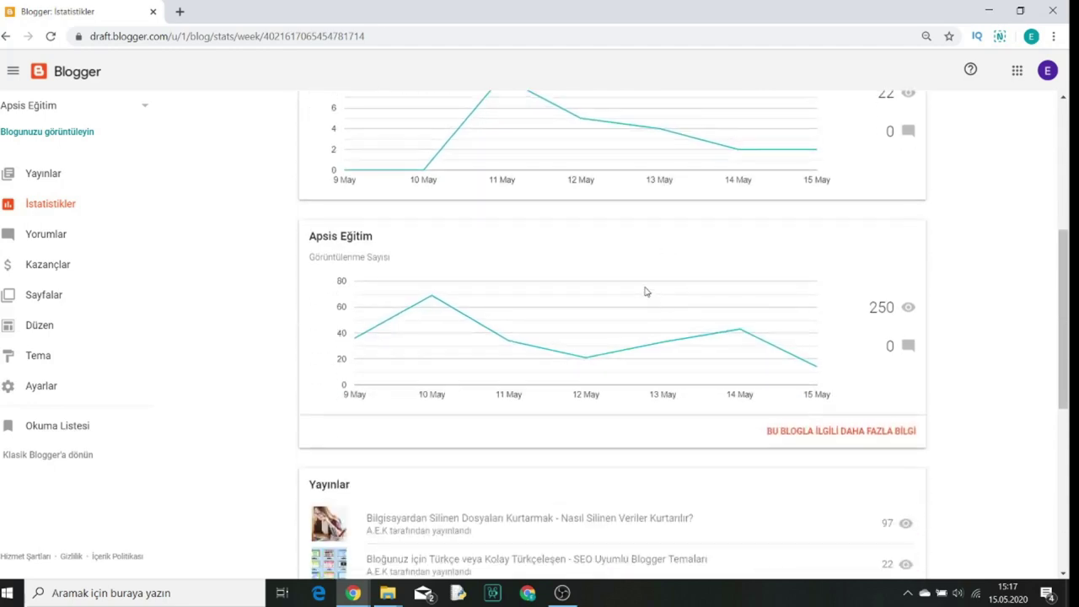
{"action": "scroll", "coordinate": [369, 162], "scroll_direction": "down", "scroll_amount": 2}
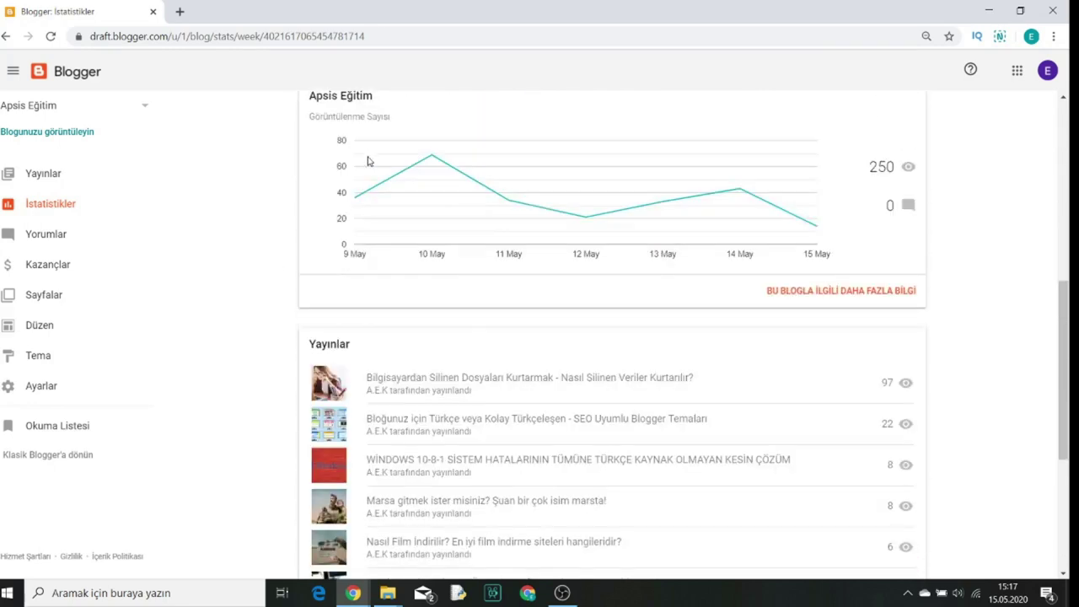
{"action": "scroll", "coordinate": [477, 224], "scroll_direction": "down", "scroll_amount": 4}
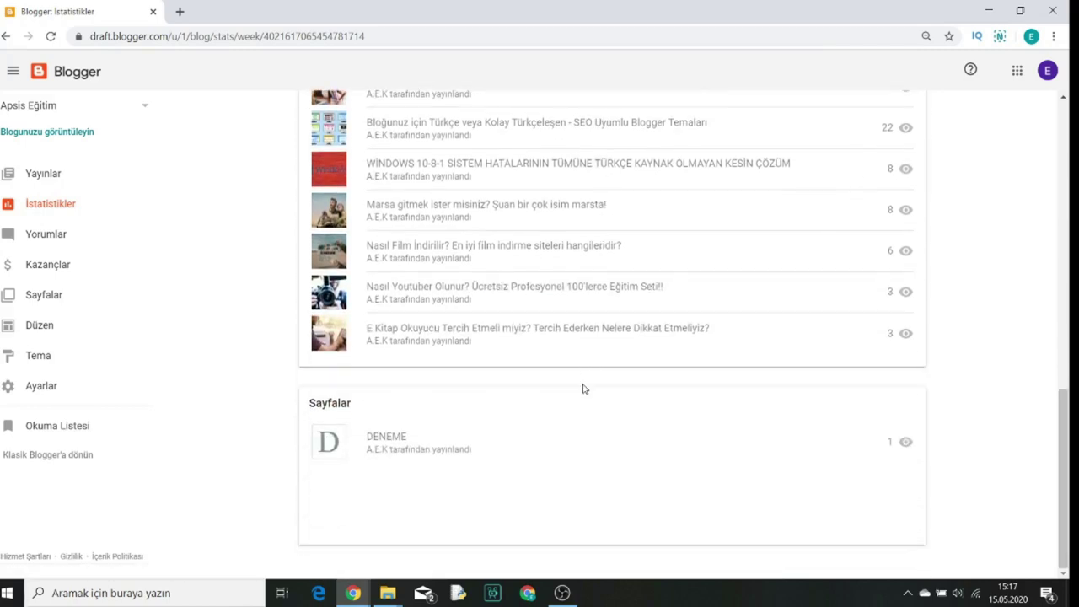
Step: Open the Apsis Eğitim blog's detailed statistics and review its views graph and the top referring sites
{"action": "scroll", "coordinate": [585, 385], "scroll_direction": "up", "scroll_amount": 6}
{"action": "scroll", "coordinate": [733, 361], "scroll_direction": "down", "scroll_amount": 1}
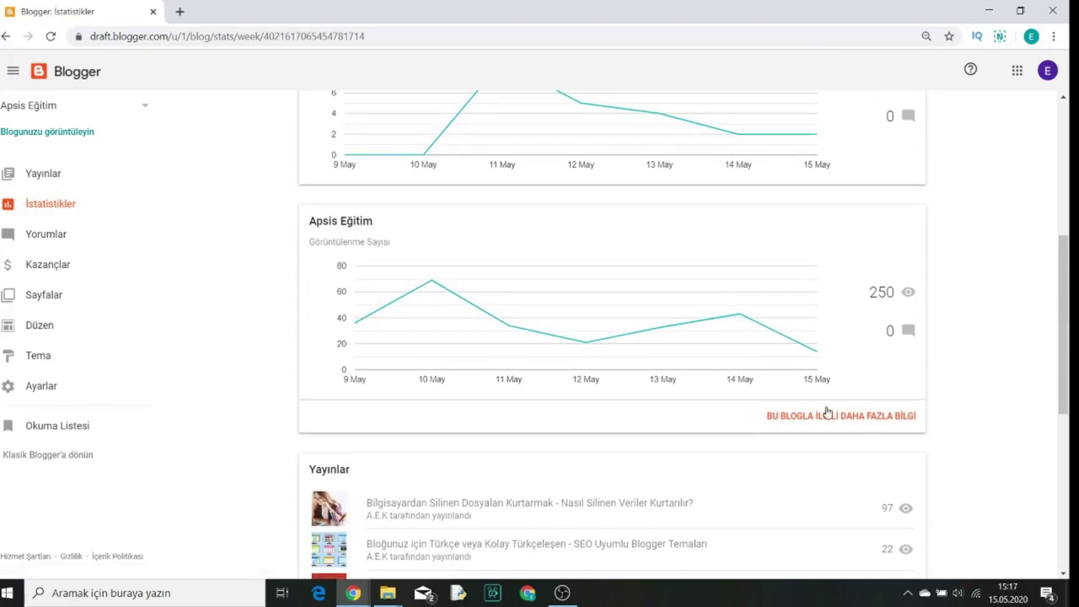
{"action": "left_click", "coordinate": [846, 419]}
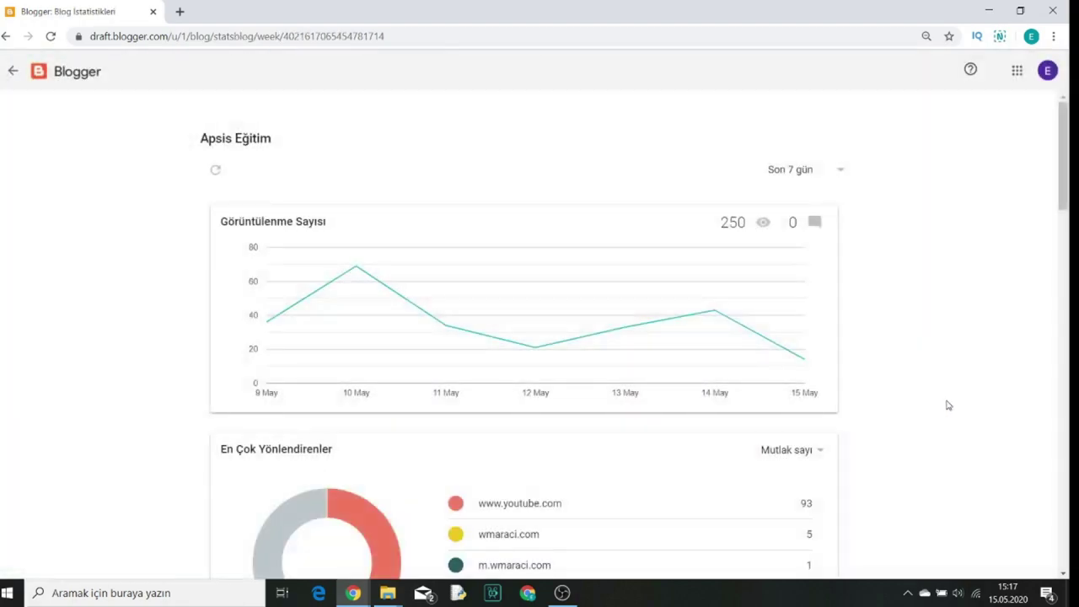
{"action": "scroll", "coordinate": [949, 387], "scroll_direction": "down", "scroll_amount": 1}
{"action": "scroll", "coordinate": [797, 340], "scroll_direction": "down", "scroll_amount": 2}
{"action": "left_click_drag", "start_coordinate": [345, 239], "coordinate": [172, 260]}
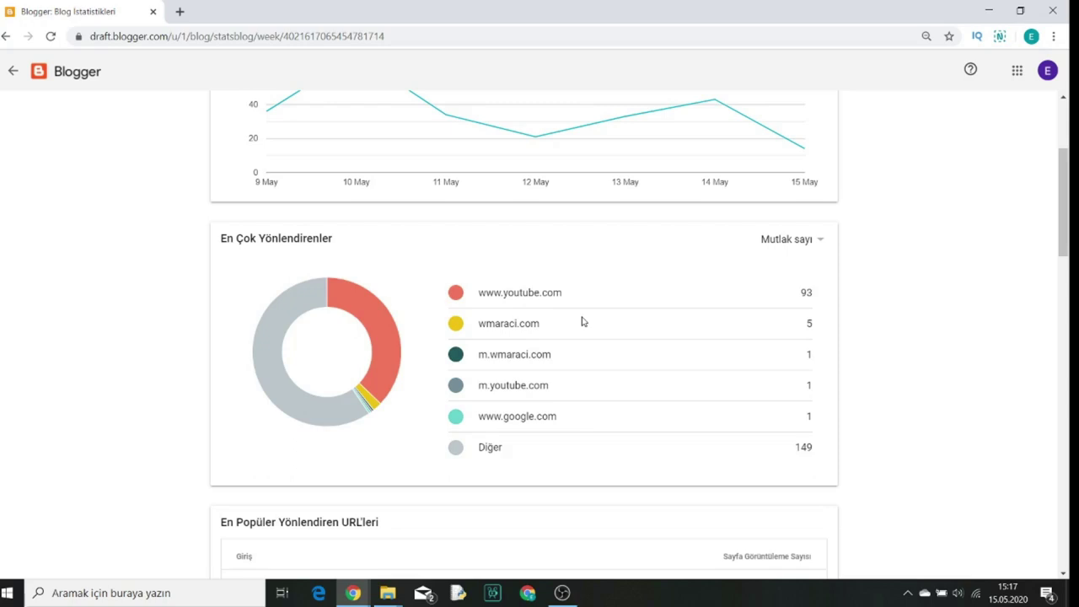
{"action": "left_click_drag", "start_coordinate": [549, 330], "coordinate": [489, 327]}
{"action": "left_click", "coordinate": [476, 332]}
{"action": "scroll", "coordinate": [629, 364], "scroll_direction": "down", "scroll_amount": 1}
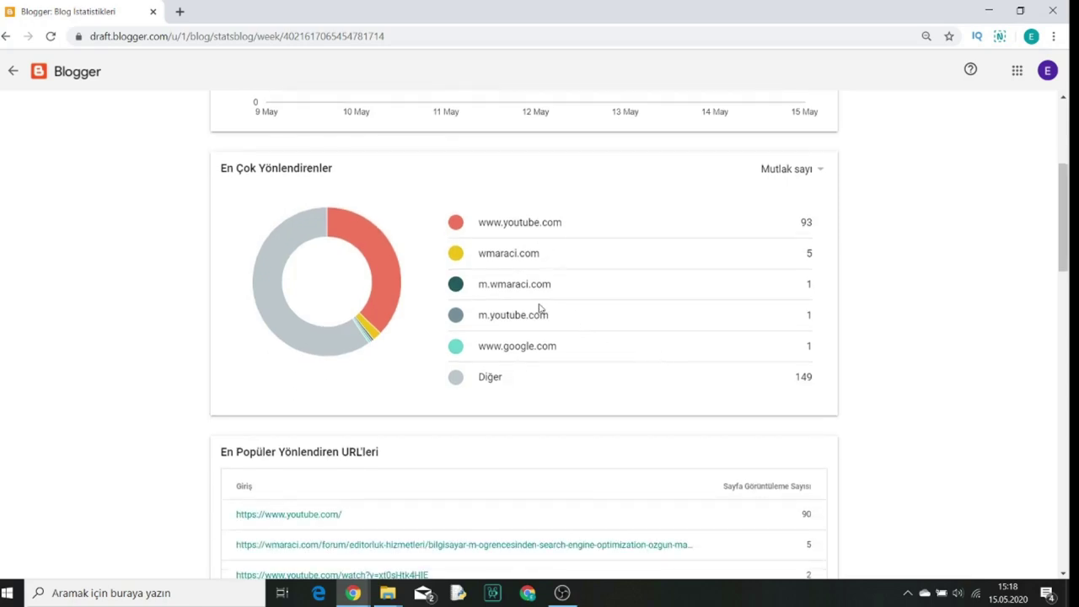
Step: Review the table of most popular referring URLs in the blog's detailed statistics
{"action": "scroll", "coordinate": [539, 309], "scroll_direction": "down", "scroll_amount": 2}
{"action": "scroll", "coordinate": [540, 308], "scroll_direction": "down", "scroll_amount": 1}
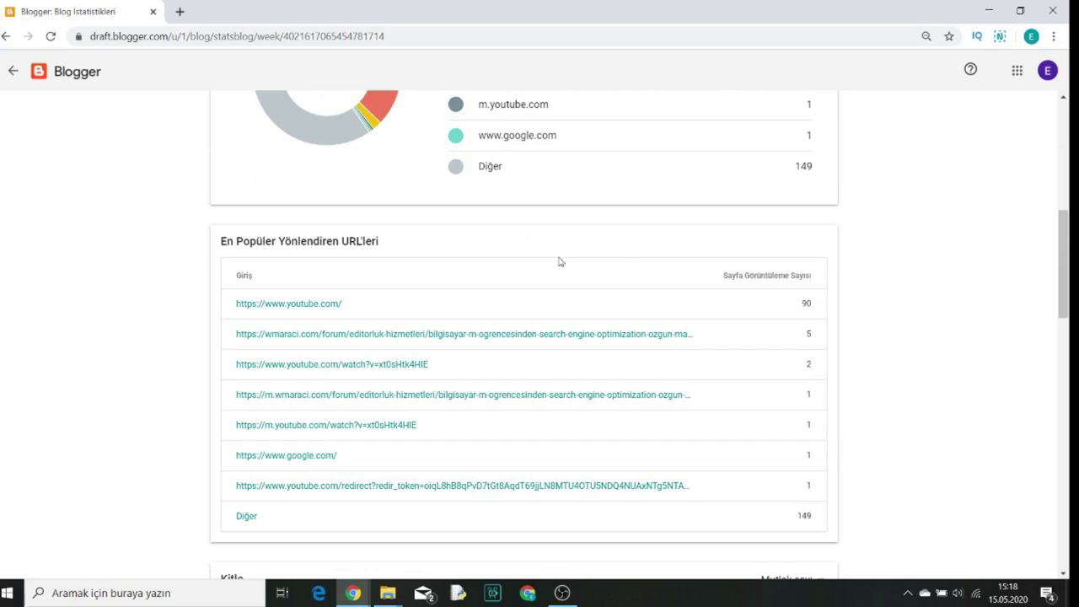
{"action": "left_click_drag", "start_coordinate": [305, 244], "coordinate": [371, 245]}
{"action": "left_click", "coordinate": [413, 250]}
{"action": "scroll", "coordinate": [871, 335], "scroll_direction": "down", "scroll_amount": 4}
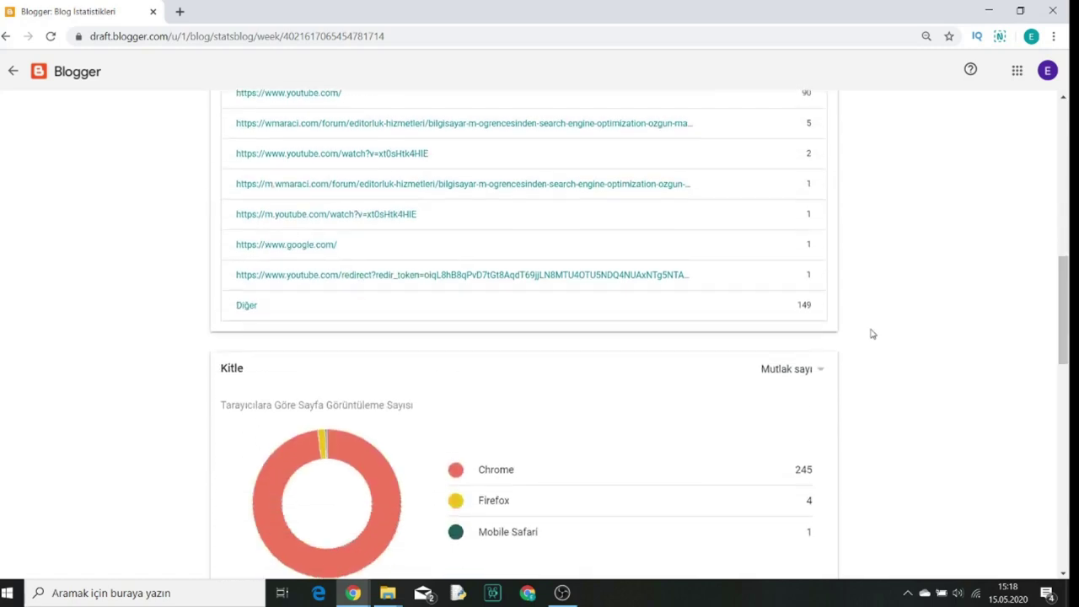
Step: Examine the audience charts showing page views by browser and by operating system
{"action": "scroll", "coordinate": [873, 334], "scroll_direction": "down", "scroll_amount": 2}
{"action": "scroll", "coordinate": [873, 334], "scroll_direction": "up", "scroll_amount": 1}
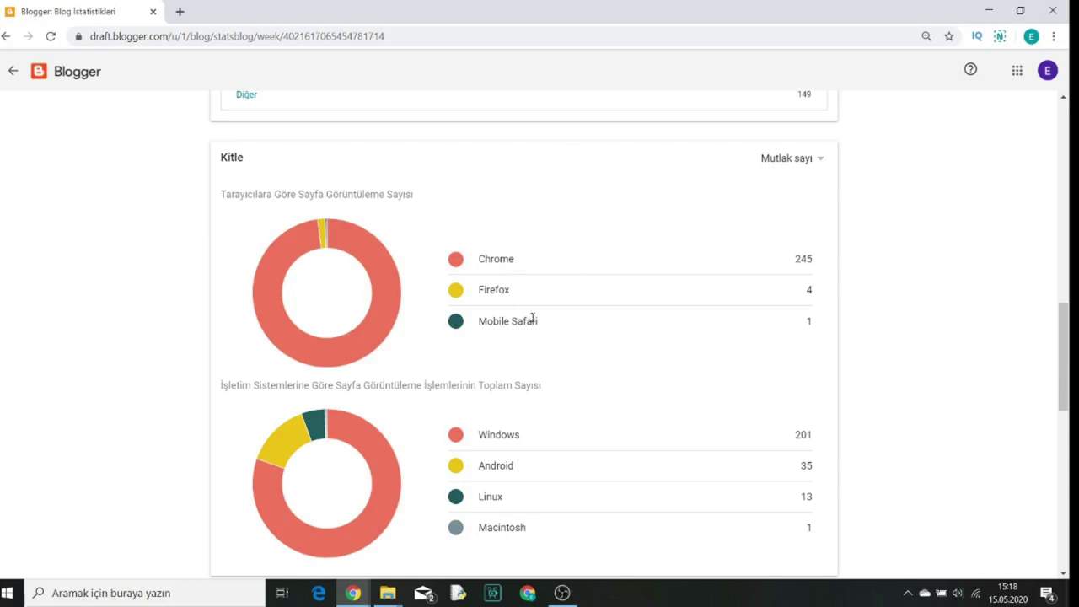
{"action": "scroll", "coordinate": [788, 342], "scroll_direction": "down", "scroll_amount": 2}
{"action": "scroll", "coordinate": [523, 318], "scroll_direction": "up", "scroll_amount": 2}
{"action": "scroll", "coordinate": [532, 348], "scroll_direction": "down", "scroll_amount": 1}
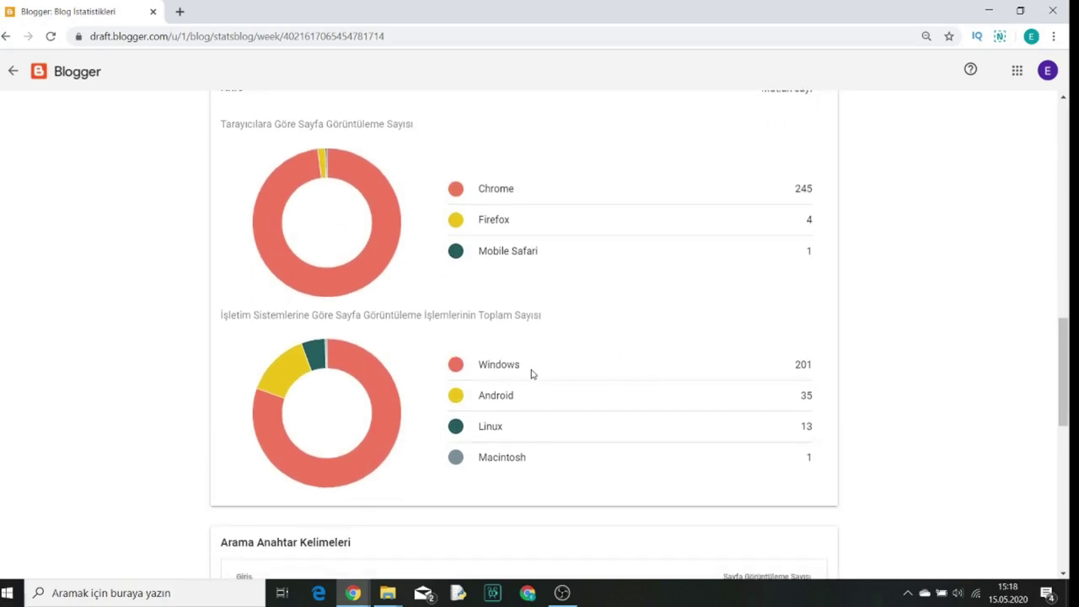
{"action": "double_click", "coordinate": [477, 368]}
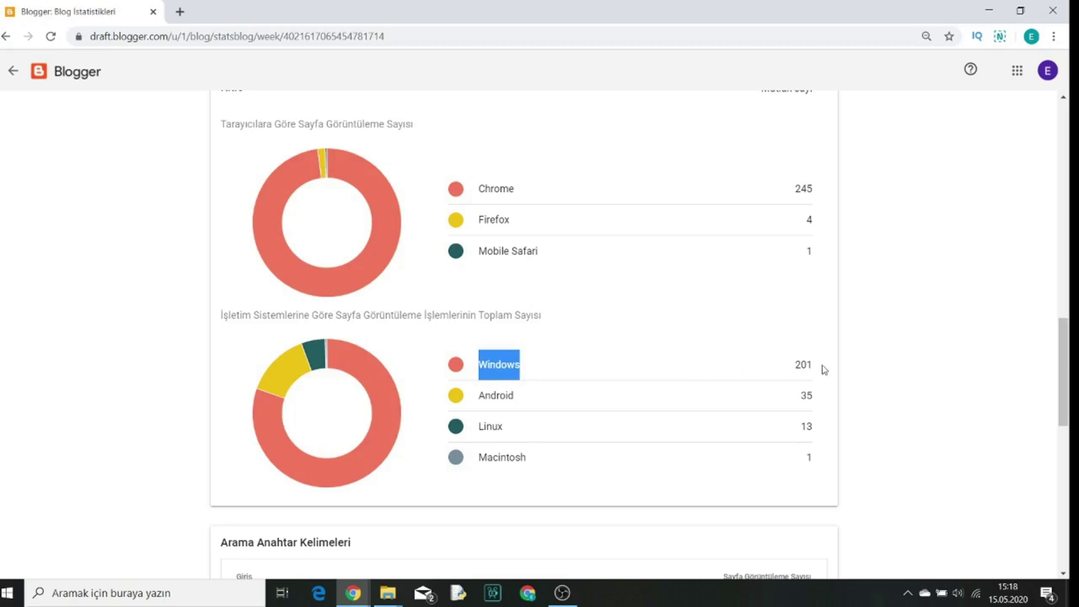
{"action": "left_click", "coordinate": [896, 371]}
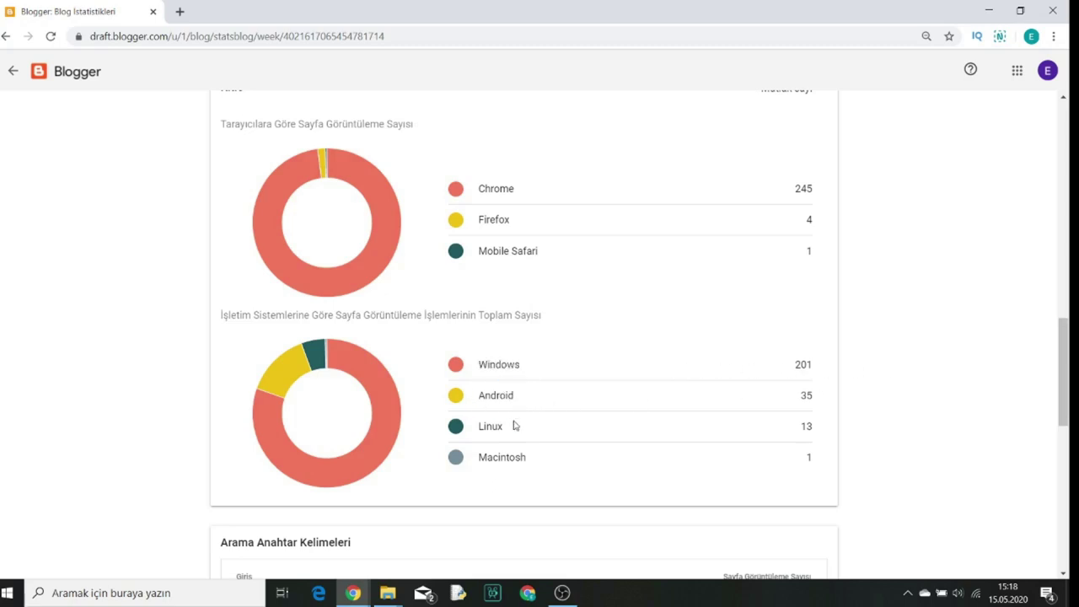
{"action": "left_click_drag", "start_coordinate": [506, 427], "coordinate": [478, 426]}
{"action": "left_click", "coordinate": [579, 454]}
{"action": "scroll", "coordinate": [516, 468], "scroll_direction": "down", "scroll_amount": 1}
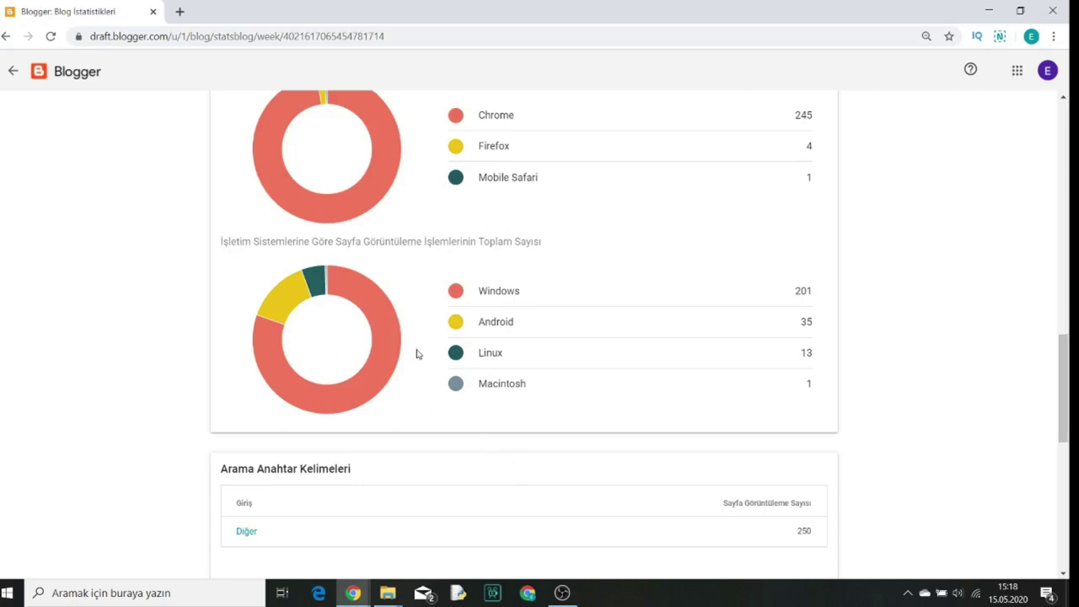
Step: Review the search keywords, the map and country list of top viewing locations, and the Google Analytics link
{"action": "scroll", "coordinate": [417, 354], "scroll_direction": "down", "scroll_amount": 2}
{"action": "scroll", "coordinate": [289, 363], "scroll_direction": "down", "scroll_amount": 1}
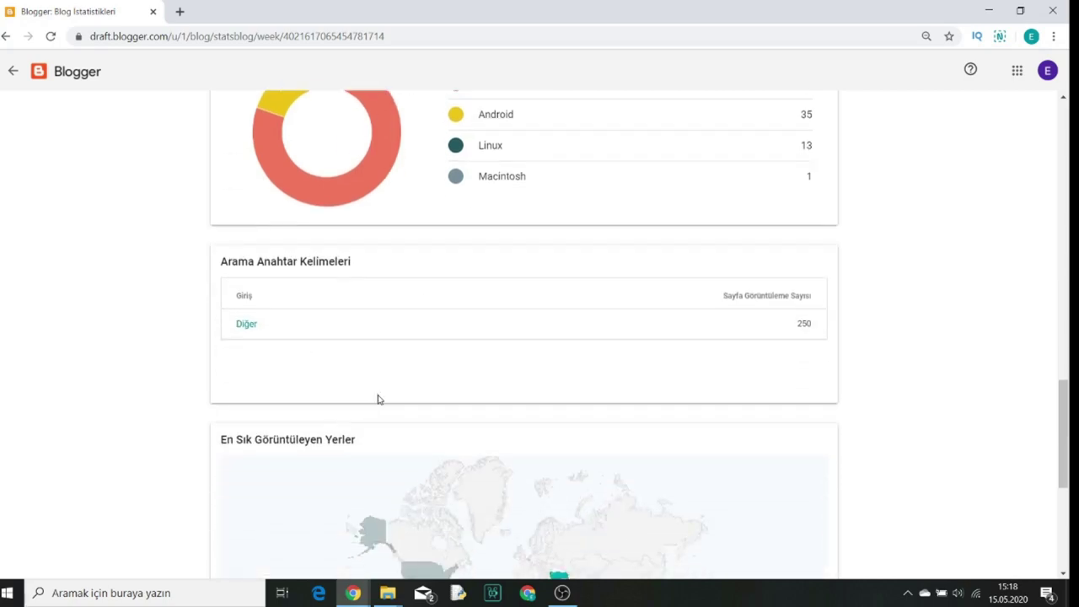
{"action": "scroll", "coordinate": [368, 379], "scroll_direction": "down", "scroll_amount": 2}
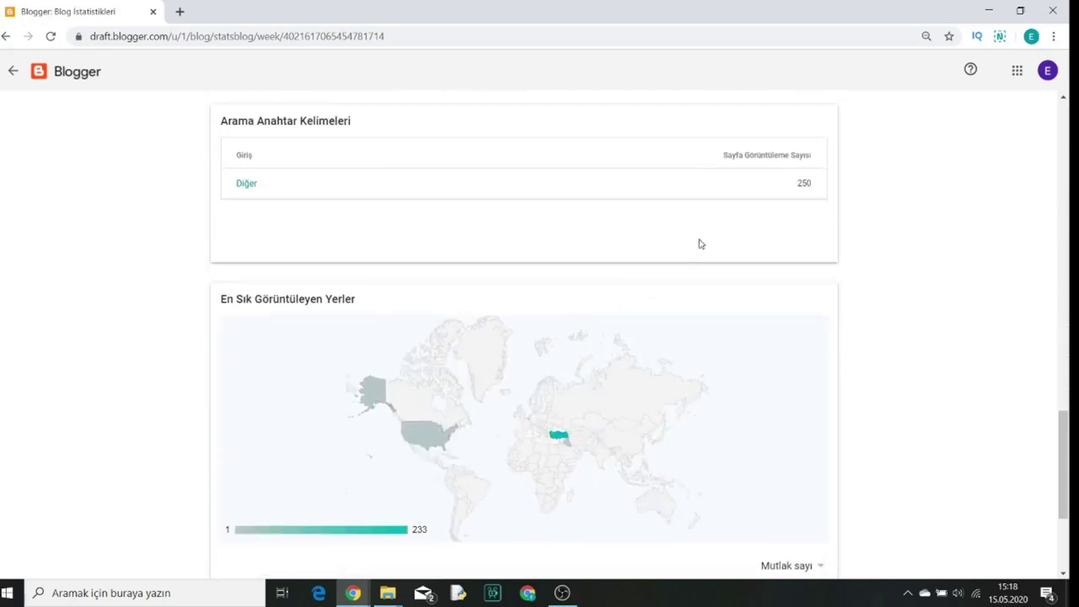
{"action": "scroll", "coordinate": [703, 253], "scroll_direction": "down", "scroll_amount": 1}
{"action": "scroll", "coordinate": [787, 212], "scroll_direction": "up", "scroll_amount": 1}
{"action": "scroll", "coordinate": [800, 214], "scroll_direction": "down", "scroll_amount": 2}
{"action": "scroll", "coordinate": [749, 279], "scroll_direction": "down", "scroll_amount": 1}
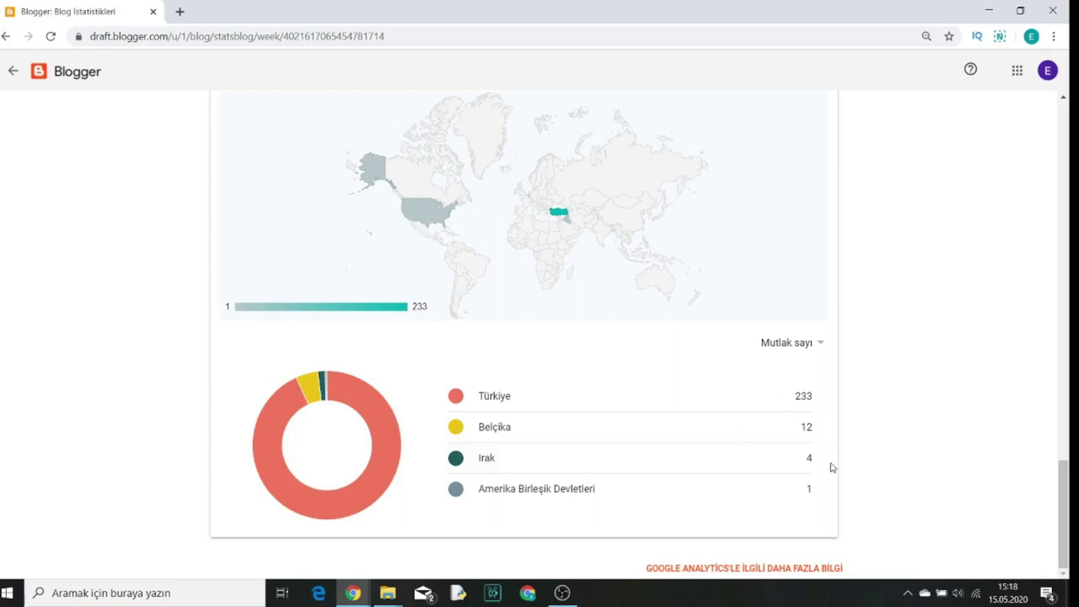
{"action": "mouse_move", "coordinate": [424, 217]}
{"action": "scroll", "coordinate": [960, 394], "scroll_direction": "up", "scroll_amount": 1}
{"action": "scroll", "coordinate": [960, 394], "scroll_direction": "down", "scroll_amount": 1}
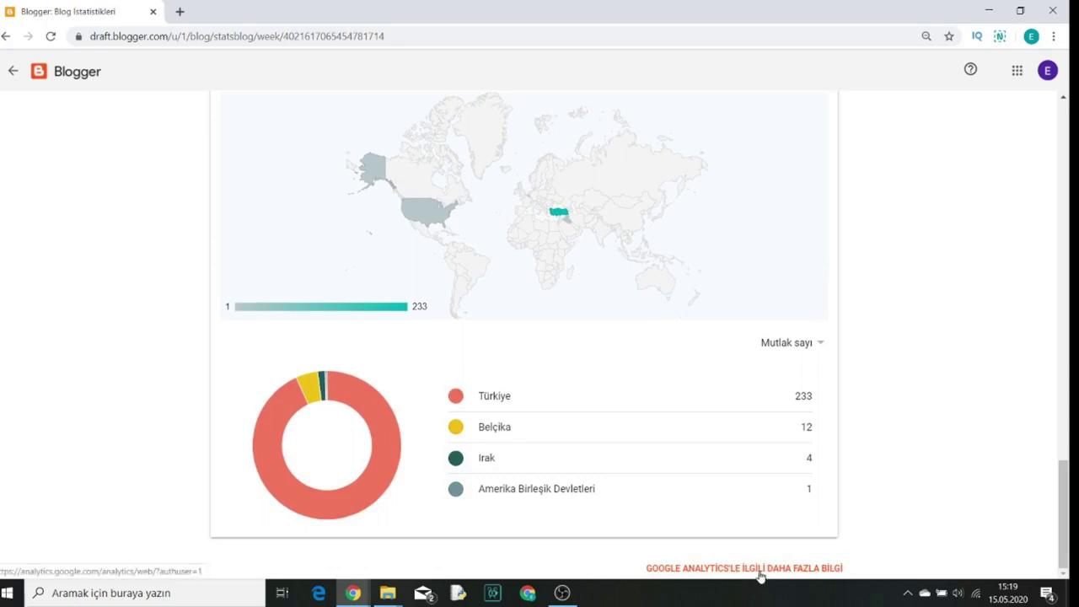
Step: Leave the detailed statistics and look through the blog's comments, AdSense earnings settings and list of pages
{"action": "left_click", "coordinate": [13, 70]}
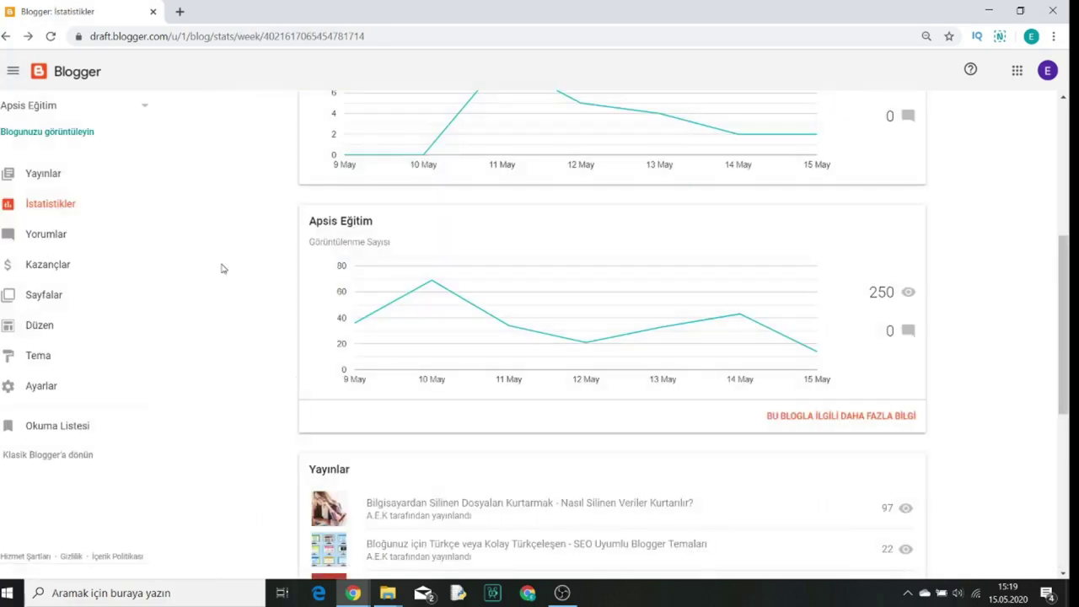
{"action": "left_click", "coordinate": [48, 240]}
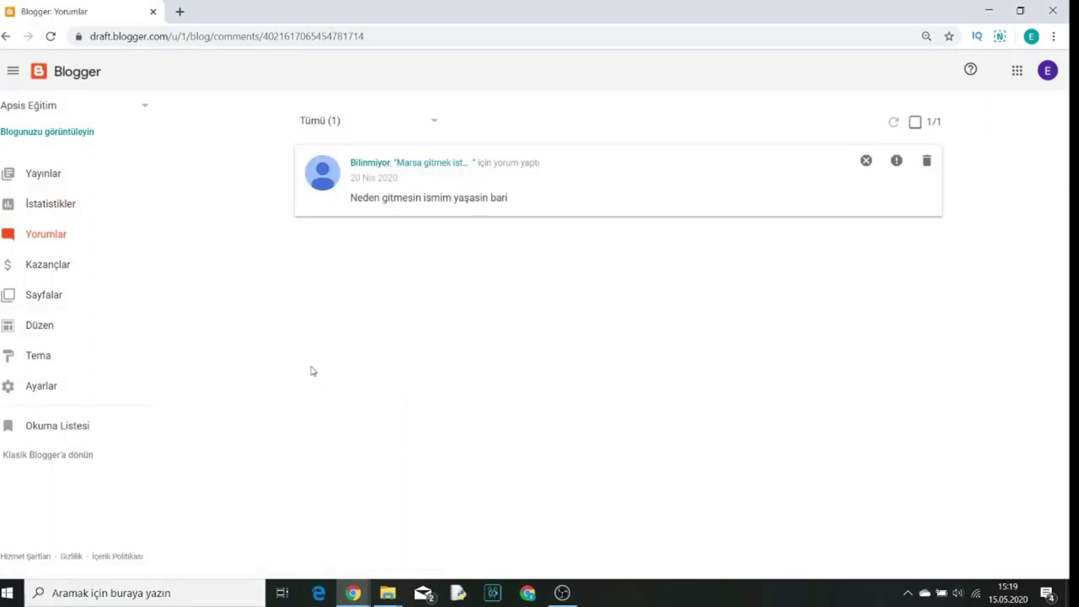
{"action": "left_click", "coordinate": [27, 268]}
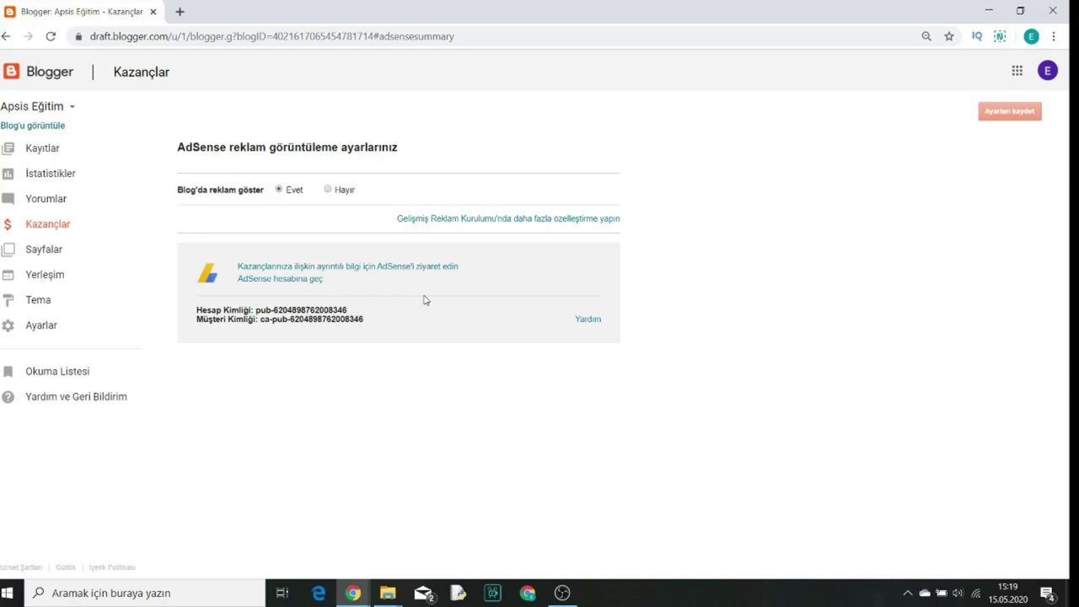
{"action": "left_click", "coordinate": [53, 253]}
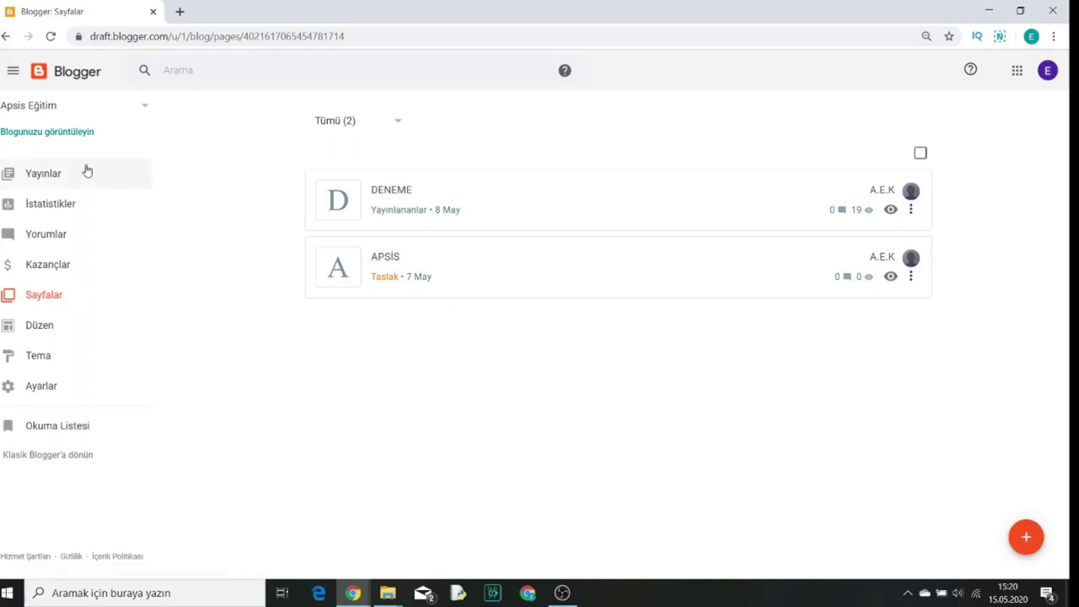
Step: View the live blog in a new tab, check its Hakkında submenu and home page, and return to the dashboard
{"action": "right_click", "coordinate": [70, 133]}
{"action": "left_click", "coordinate": [97, 143]}
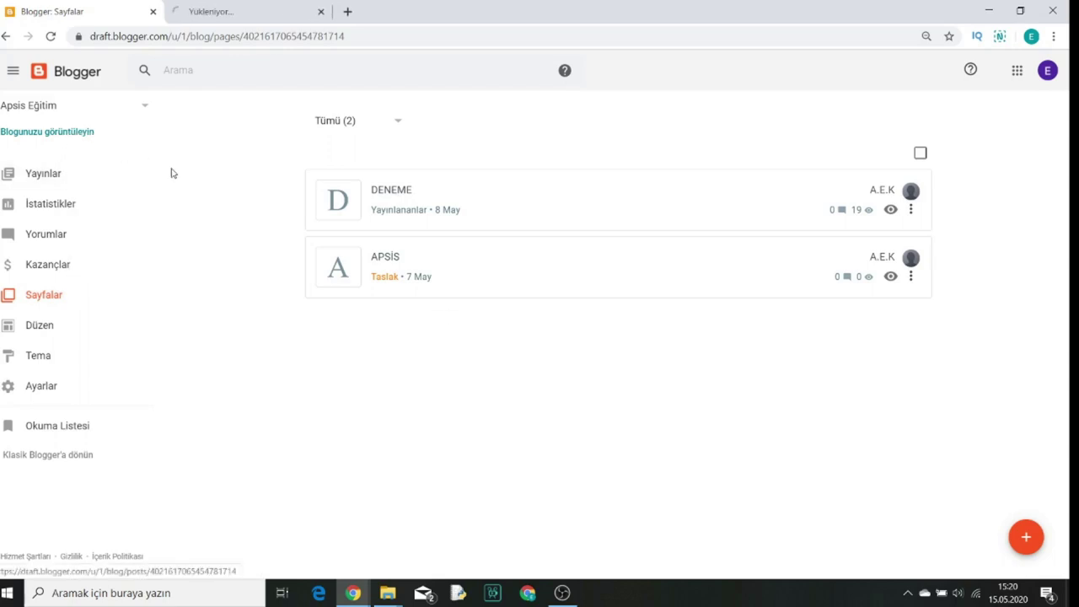
{"action": "left_click", "coordinate": [247, 8]}
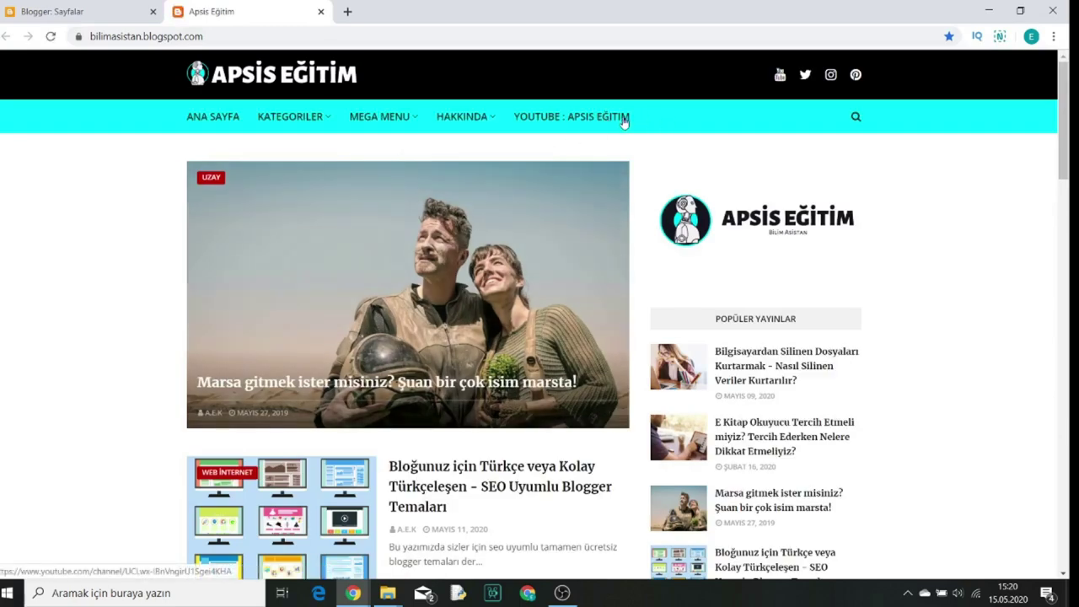
{"action": "mouse_move", "coordinate": [463, 116]}
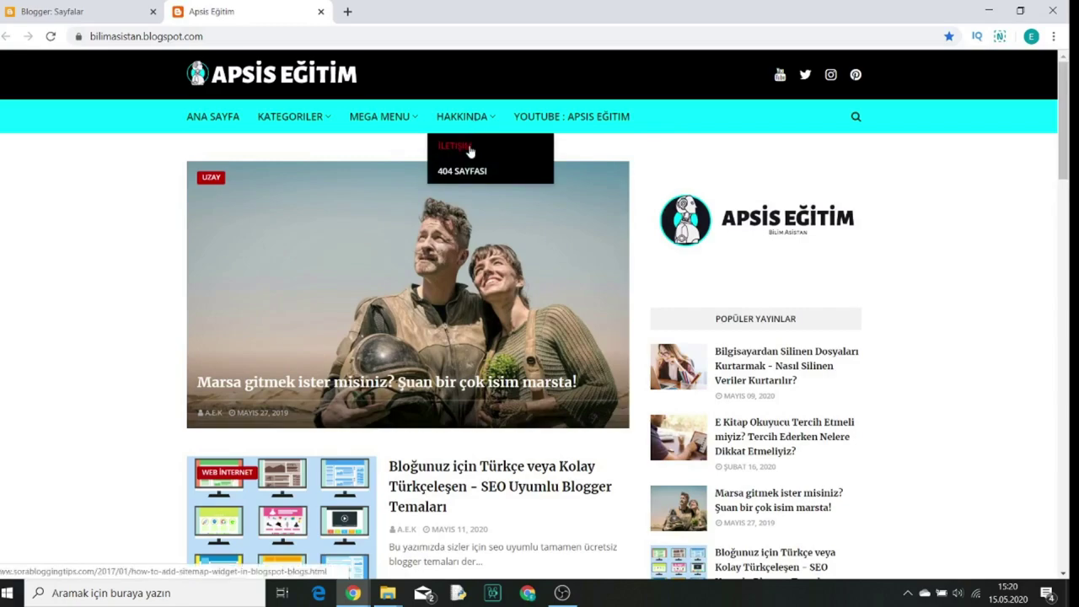
{"action": "scroll", "coordinate": [404, 253], "scroll_direction": "down", "scroll_amount": 4}
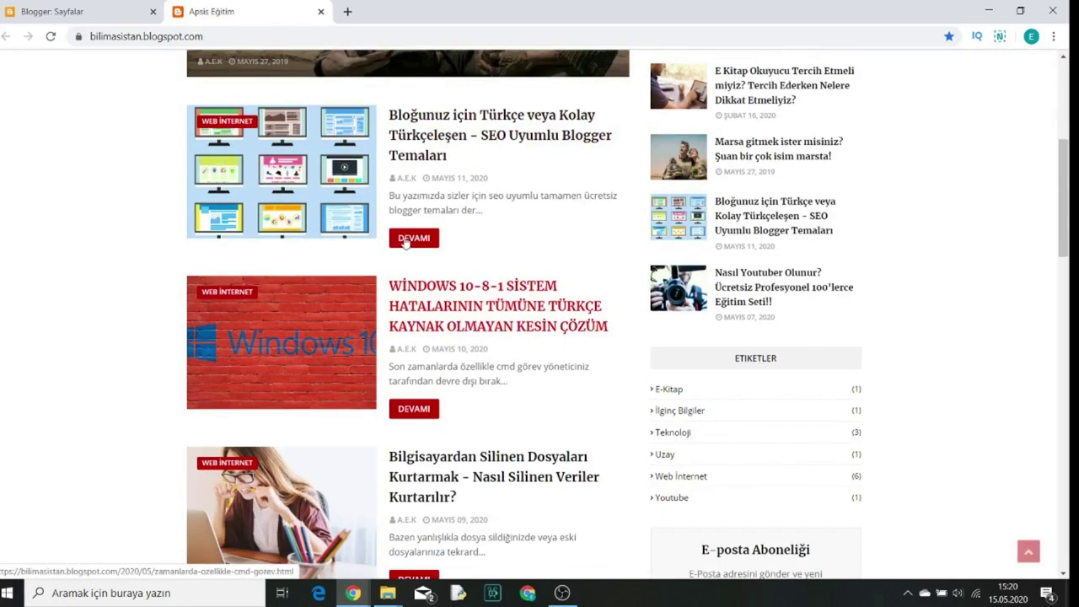
{"action": "scroll", "coordinate": [346, 351], "scroll_direction": "up", "scroll_amount": 5}
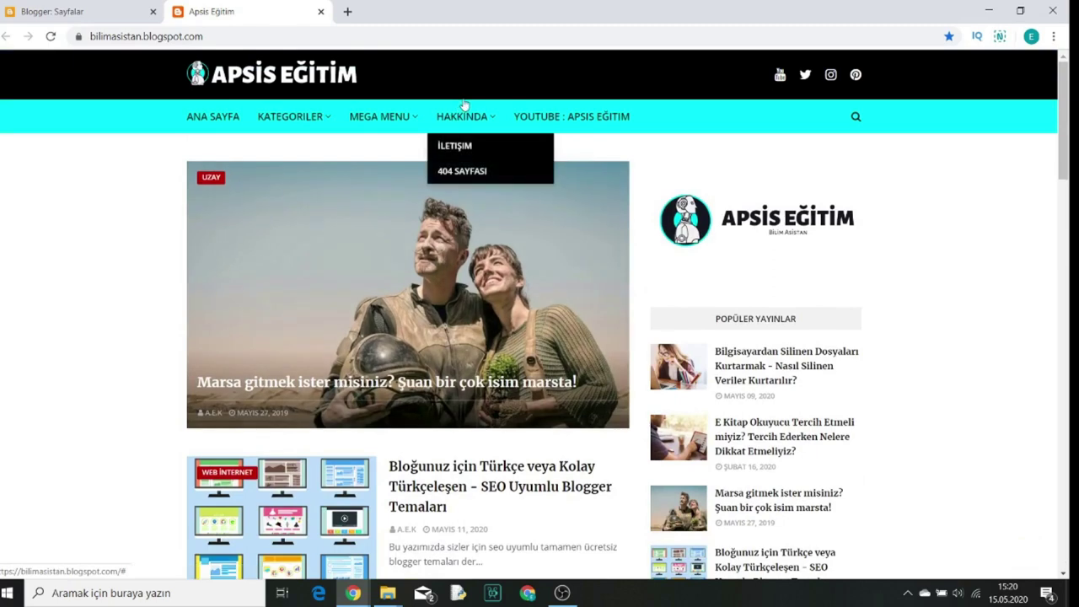
{"action": "left_click", "coordinate": [54, 7]}
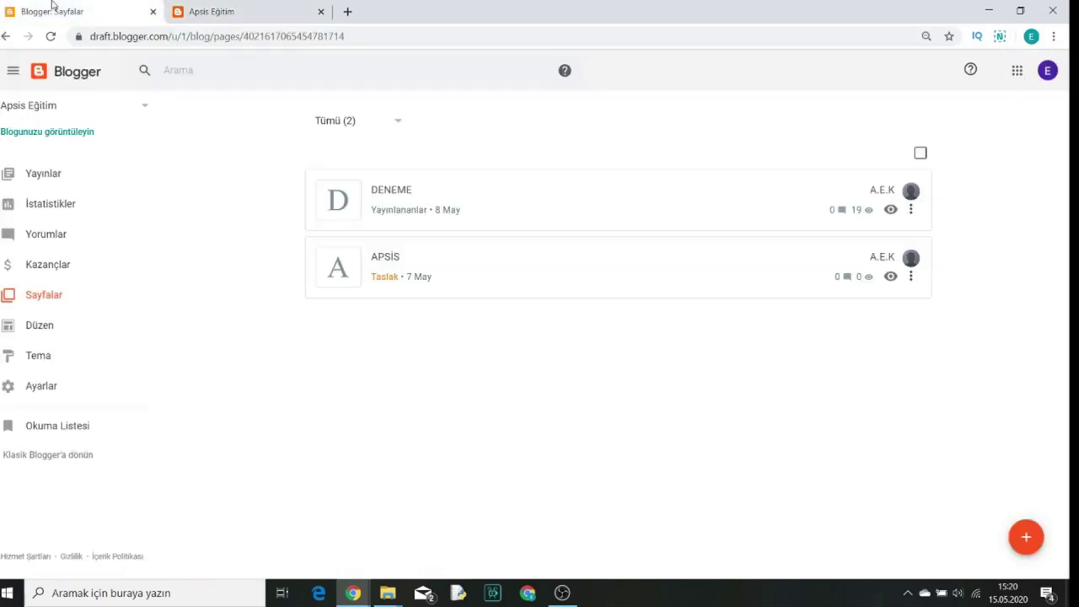
Step: Open the blog's layout and examine its header, menu, slider, posts, right sidebar and footer gadget areas
{"action": "left_click", "coordinate": [49, 334]}
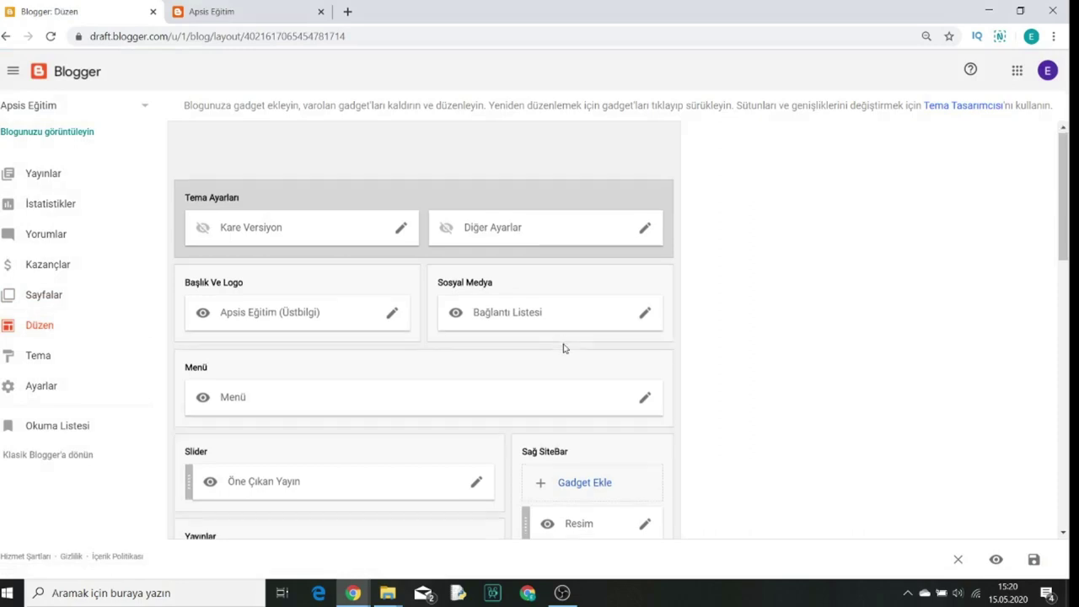
{"action": "scroll", "coordinate": [582, 350], "scroll_direction": "down", "scroll_amount": 1}
{"action": "scroll", "coordinate": [619, 361], "scroll_direction": "down", "scroll_amount": 2}
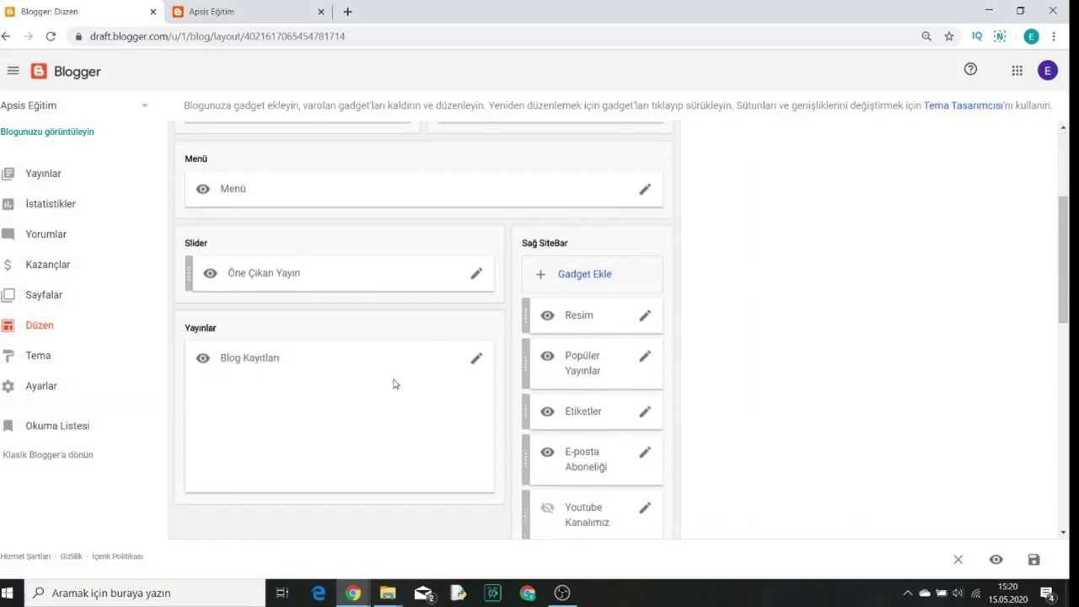
{"action": "scroll", "coordinate": [393, 384], "scroll_direction": "down", "scroll_amount": 2}
{"action": "scroll", "coordinate": [631, 359], "scroll_direction": "up", "scroll_amount": 1}
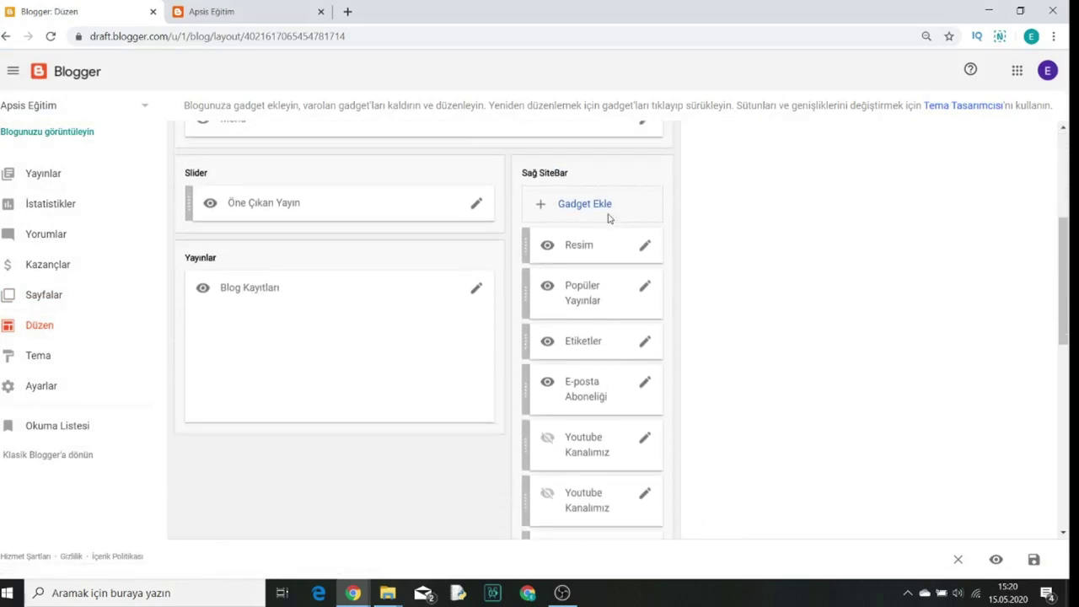
{"action": "scroll", "coordinate": [615, 226], "scroll_direction": "down", "scroll_amount": 3}
{"action": "scroll", "coordinate": [614, 228], "scroll_direction": "up", "scroll_amount": 3}
{"action": "scroll", "coordinate": [378, 291], "scroll_direction": "up", "scroll_amount": 2}
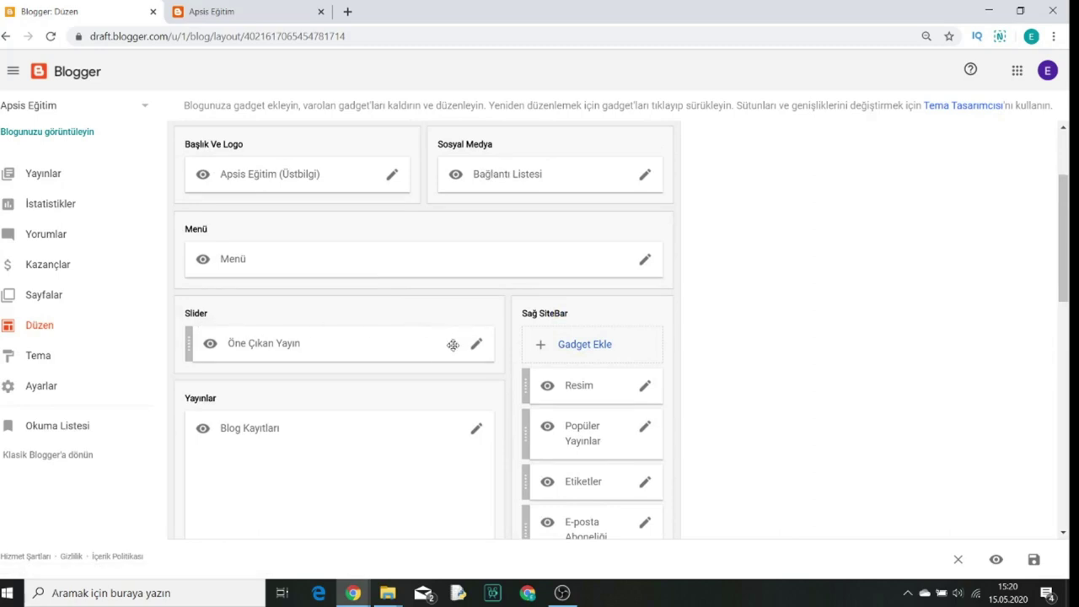
{"action": "scroll", "coordinate": [438, 353], "scroll_direction": "down", "scroll_amount": 2}
{"action": "scroll", "coordinate": [439, 352], "scroll_direction": "down", "scroll_amount": 10}
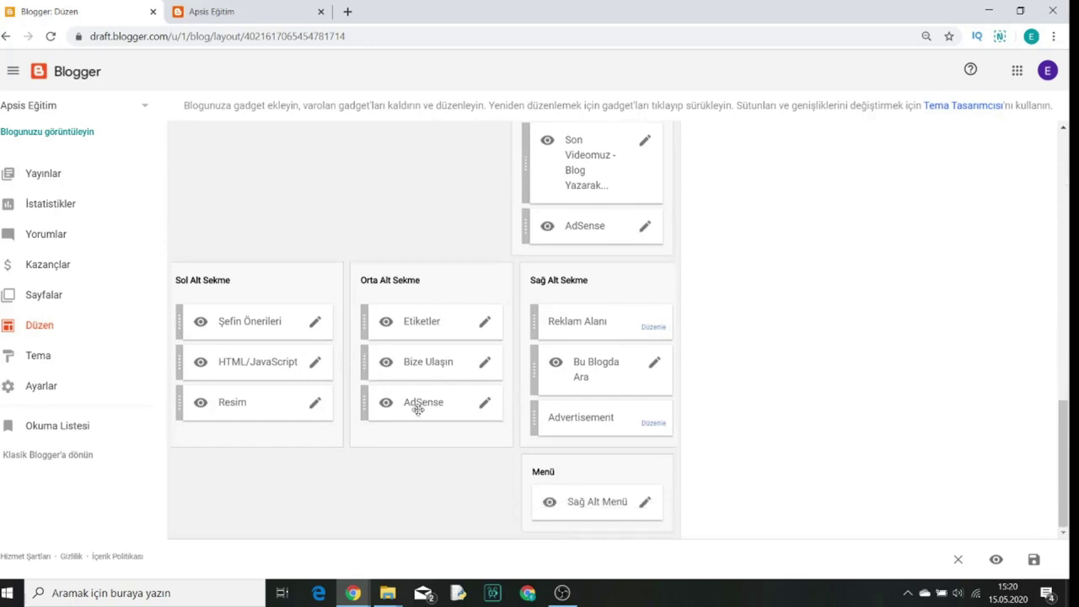
{"action": "scroll", "coordinate": [488, 417], "scroll_direction": "up", "scroll_amount": 6}
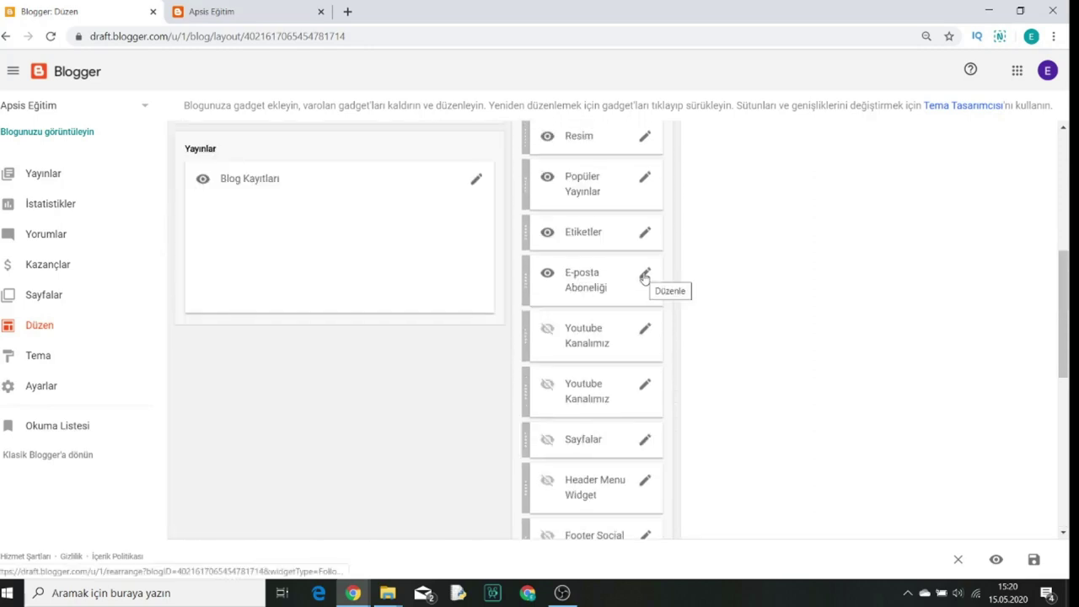
Step: Open the E-posta Aboneliği gadget's edit window, leave it, and return to the start of the layout
{"action": "left_click", "coordinate": [644, 276]}
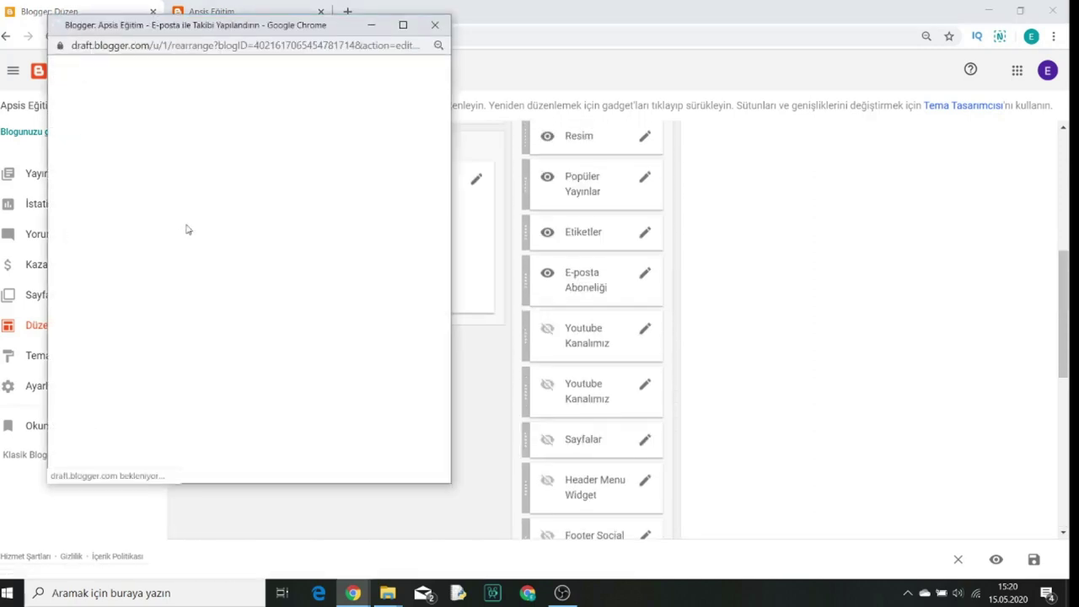
{"action": "left_click", "coordinate": [582, 270]}
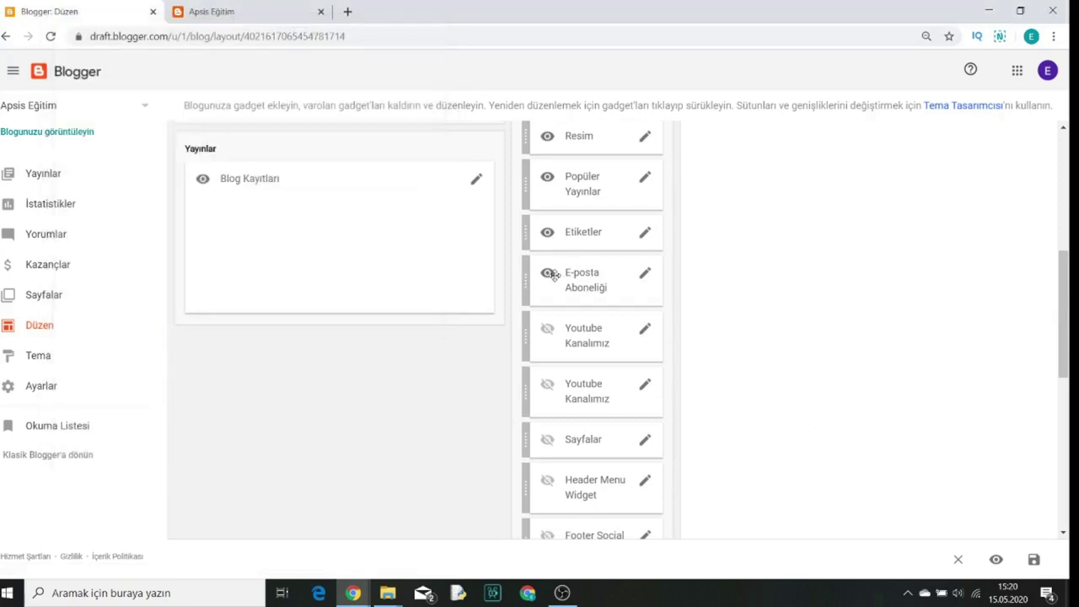
{"action": "scroll", "coordinate": [544, 282], "scroll_direction": "up", "scroll_amount": 2}
{"action": "scroll", "coordinate": [544, 283], "scroll_direction": "up", "scroll_amount": 2}
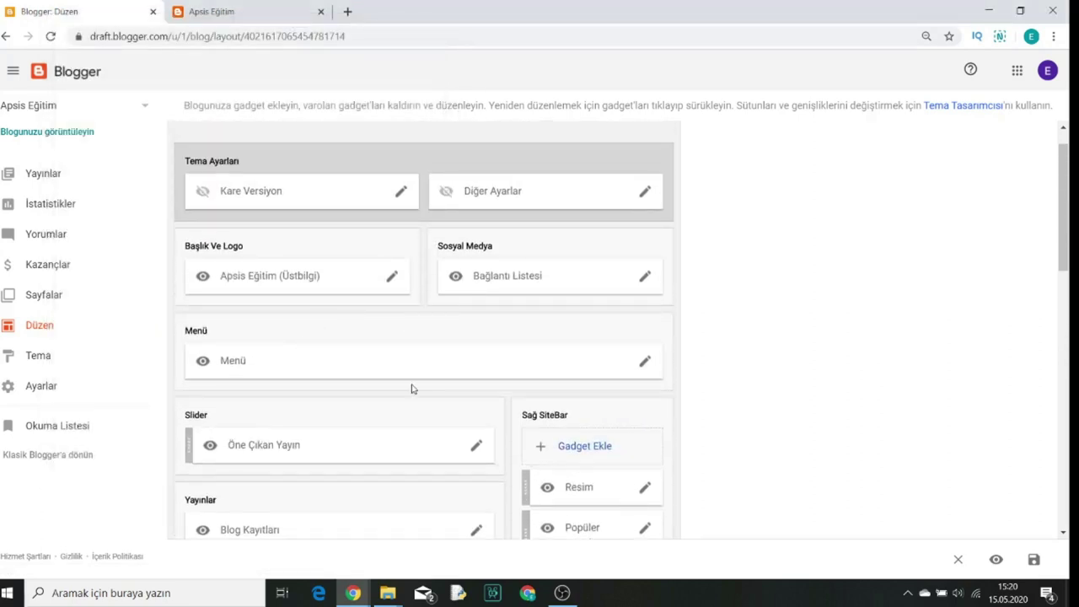
Step: Open the blog's theme section with the current theme and the available theme gallery
{"action": "left_click", "coordinate": [75, 356]}
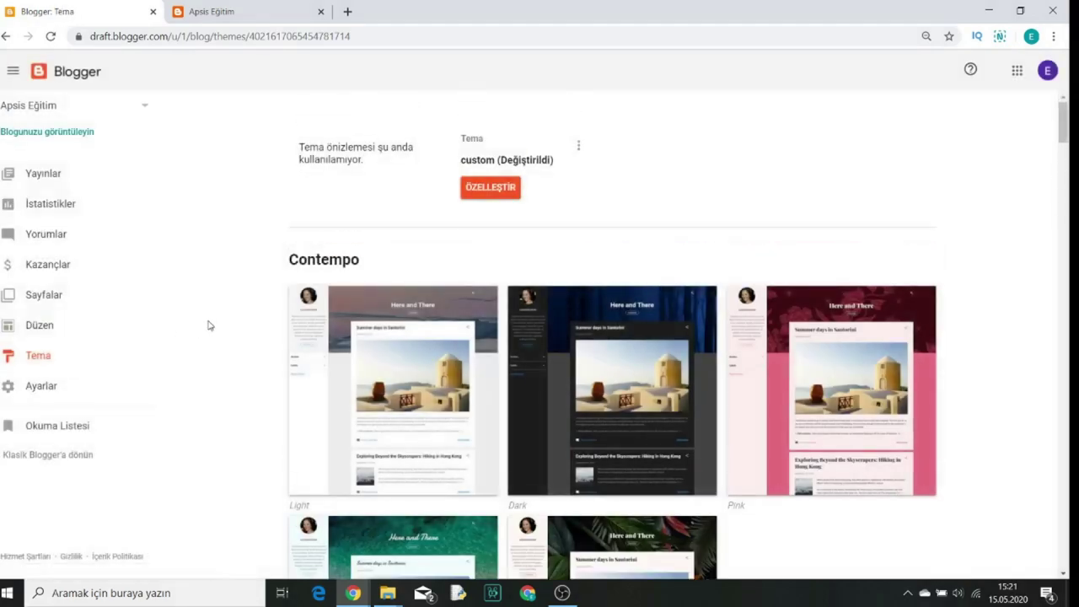
Step: Browse the available theme gallery from Contempo past Notable and return to the current theme at its start
{"action": "scroll", "coordinate": [554, 343], "scroll_direction": "down", "scroll_amount": 8}
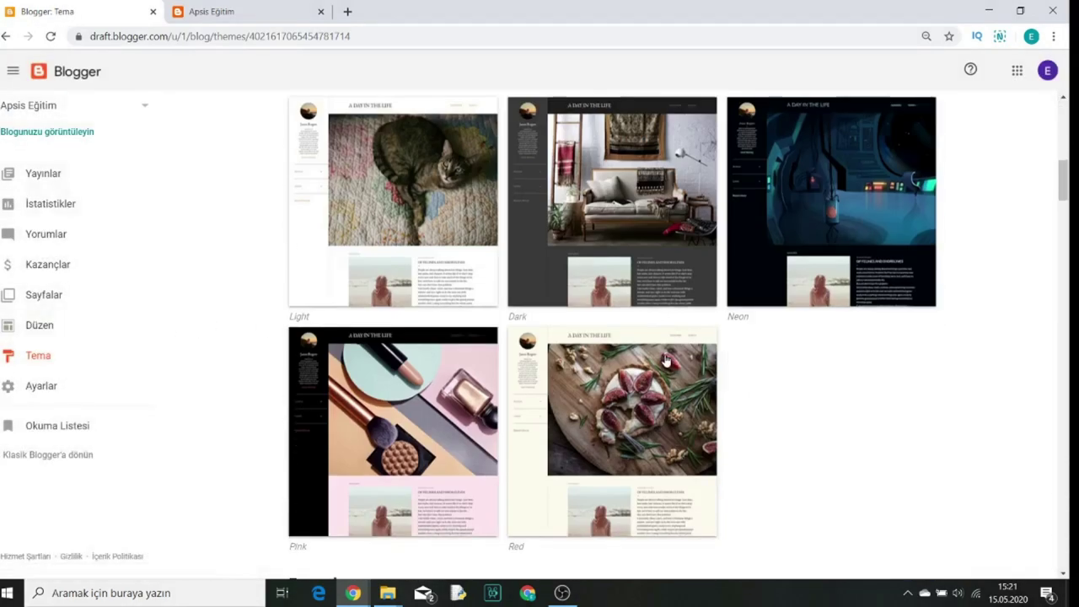
{"action": "scroll", "coordinate": [666, 361], "scroll_direction": "down", "scroll_amount": 10}
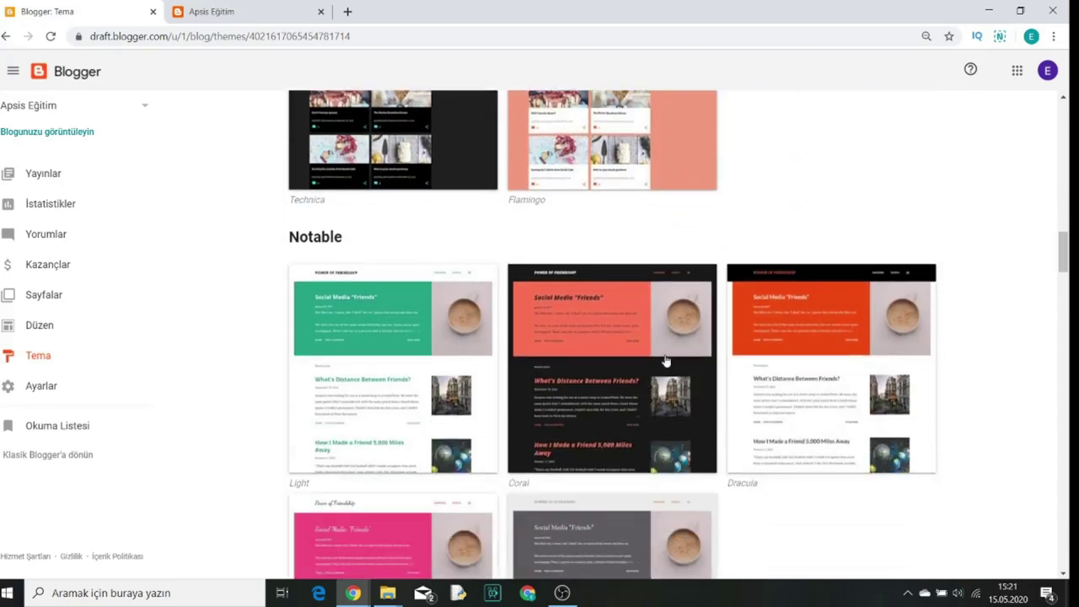
{"action": "scroll", "coordinate": [666, 360], "scroll_direction": "down", "scroll_amount": 7}
{"action": "scroll", "coordinate": [666, 361], "scroll_direction": "up", "scroll_amount": 4}
{"action": "scroll", "coordinate": [666, 360], "scroll_direction": "up", "scroll_amount": 15}
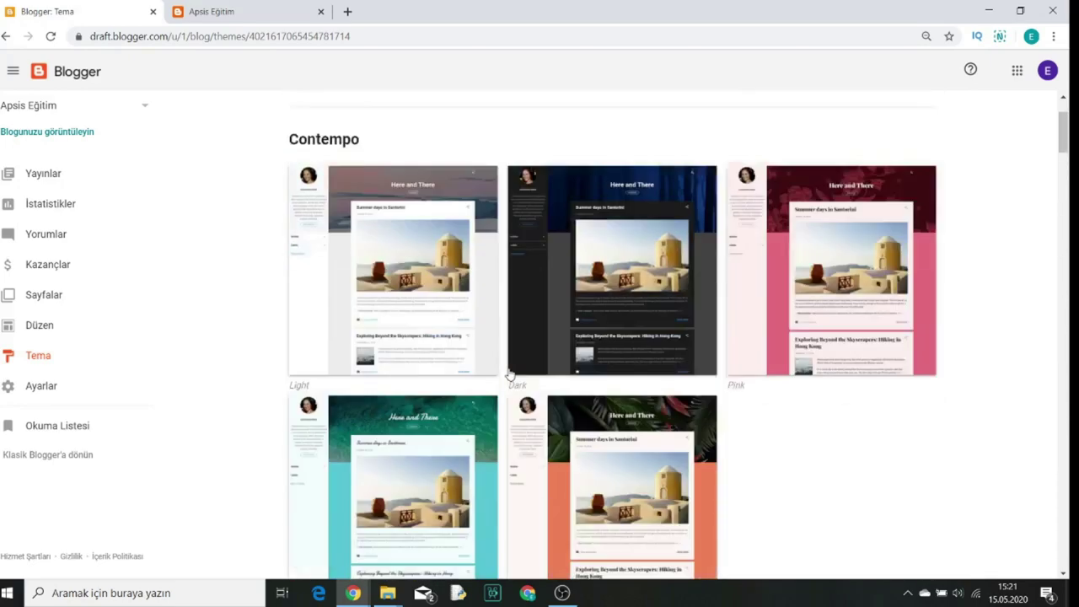
{"action": "scroll", "coordinate": [510, 375], "scroll_direction": "up", "scroll_amount": 2}
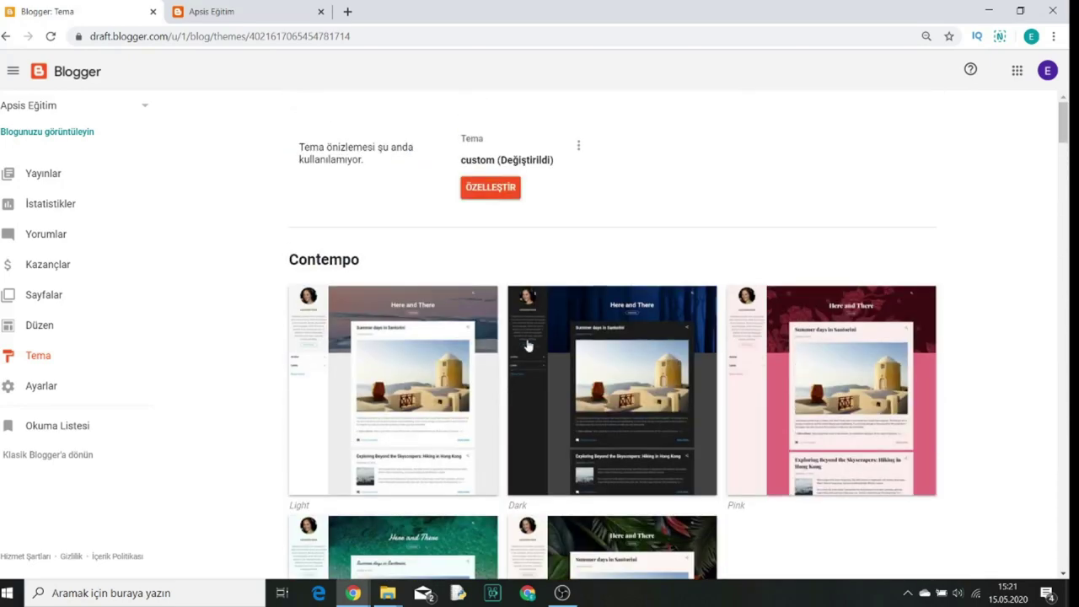
Step: View the theme designer, return to the theme section, and check the current theme's backup, restore, HTML and mobile options without choosing any
{"action": "left_click", "coordinate": [504, 190]}
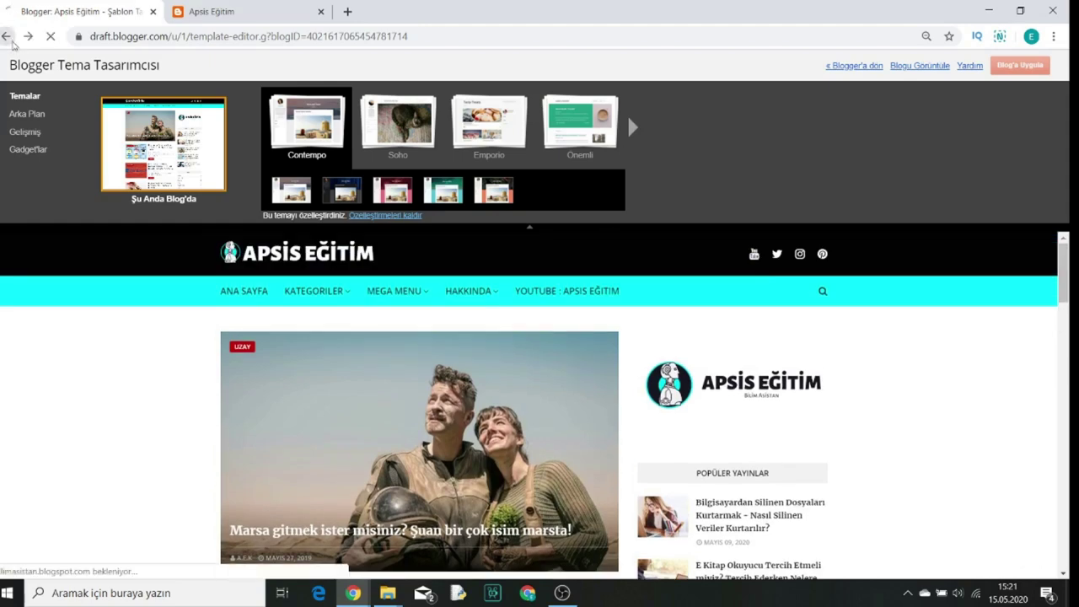
{"action": "left_click", "coordinate": [9, 38]}
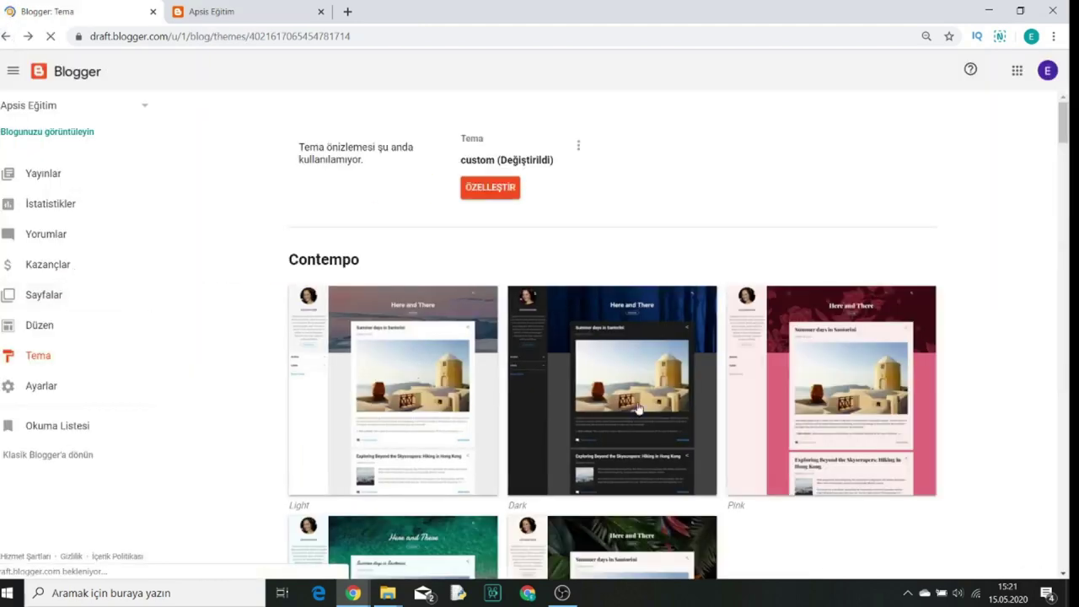
{"action": "left_click", "coordinate": [578, 145]}
{"action": "left_click", "coordinate": [579, 147]}
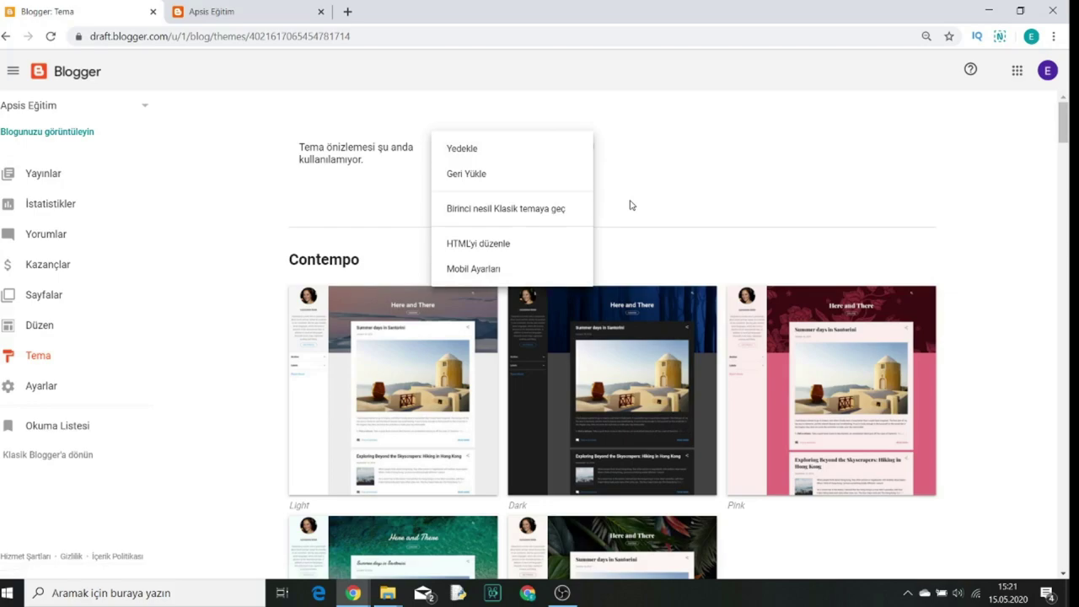
{"action": "left_click", "coordinate": [631, 205]}
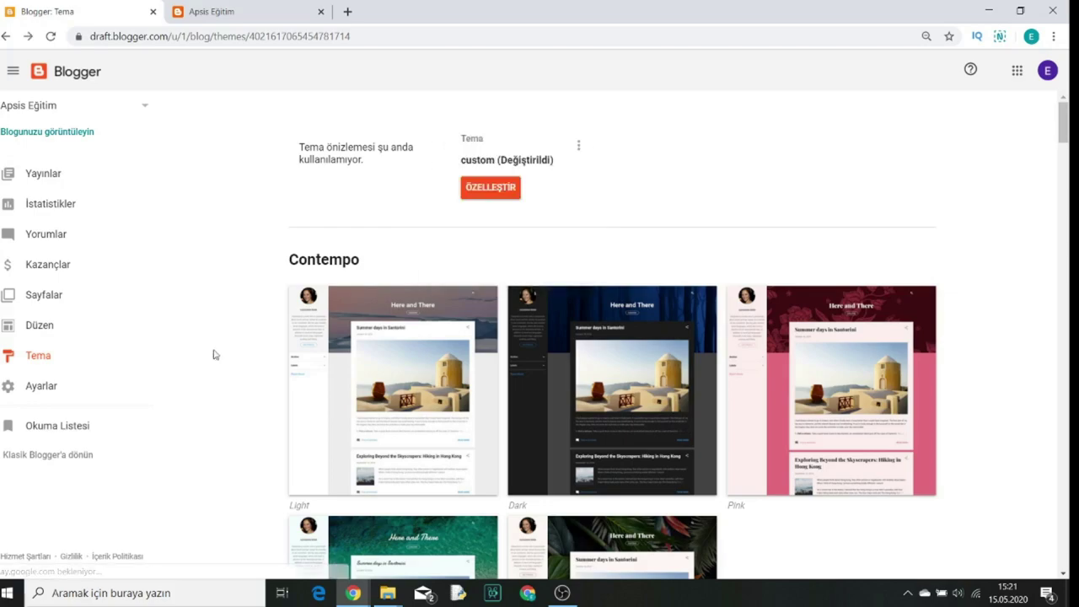
{"action": "scroll", "coordinate": [571, 414], "scroll_direction": "down", "scroll_amount": 6}
{"action": "scroll", "coordinate": [570, 414], "scroll_direction": "down", "scroll_amount": 3}
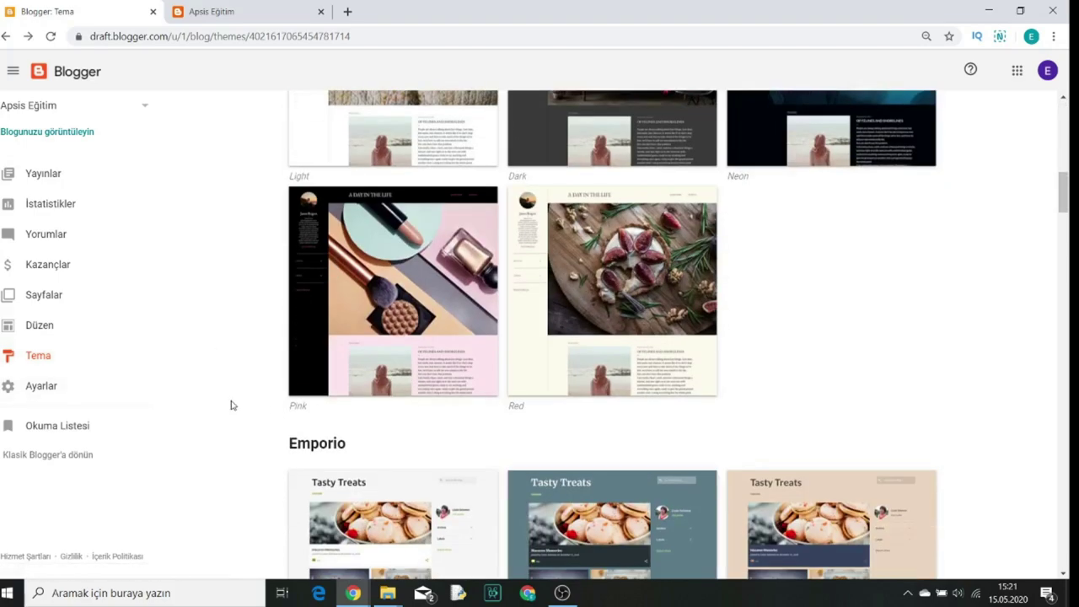
Step: Open the blog's settings and examine the Temel, Gizlilik and Yayıncılık groups, including title, description, language and blog address
{"action": "left_click", "coordinate": [54, 388]}
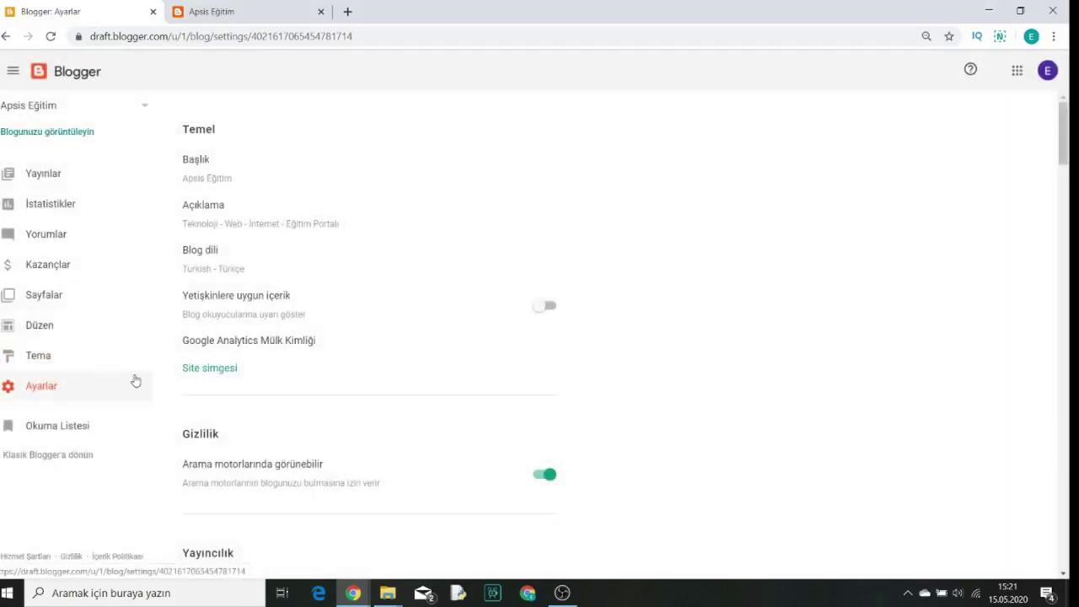
{"action": "scroll", "coordinate": [450, 379], "scroll_direction": "down", "scroll_amount": 2}
{"action": "scroll", "coordinate": [494, 393], "scroll_direction": "up", "scroll_amount": 2}
{"action": "scroll", "coordinate": [498, 378], "scroll_direction": "down", "scroll_amount": 5}
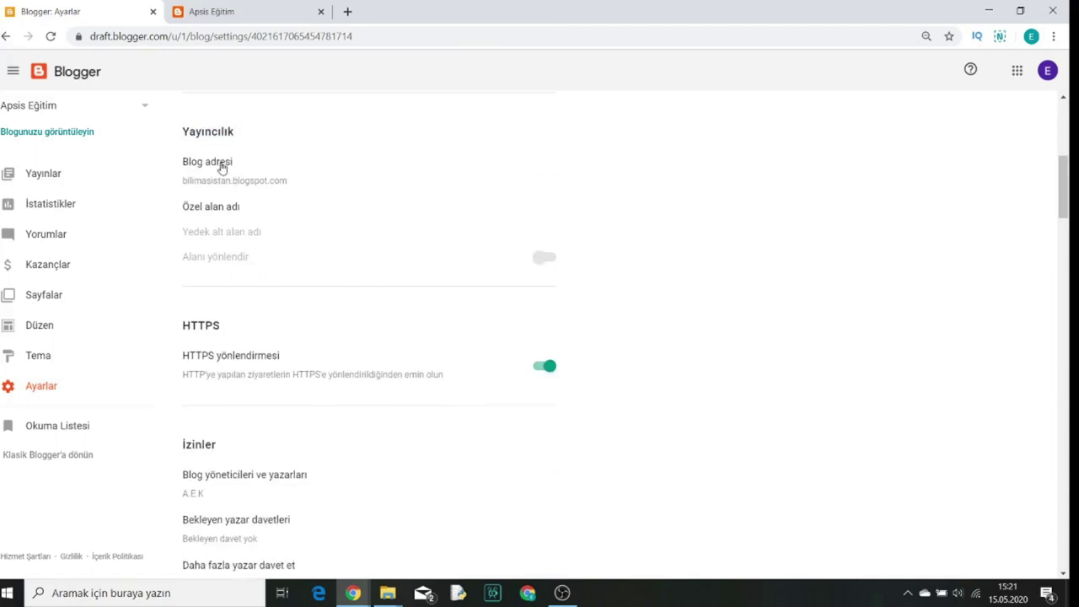
{"action": "scroll", "coordinate": [299, 296], "scroll_direction": "up", "scroll_amount": 4}
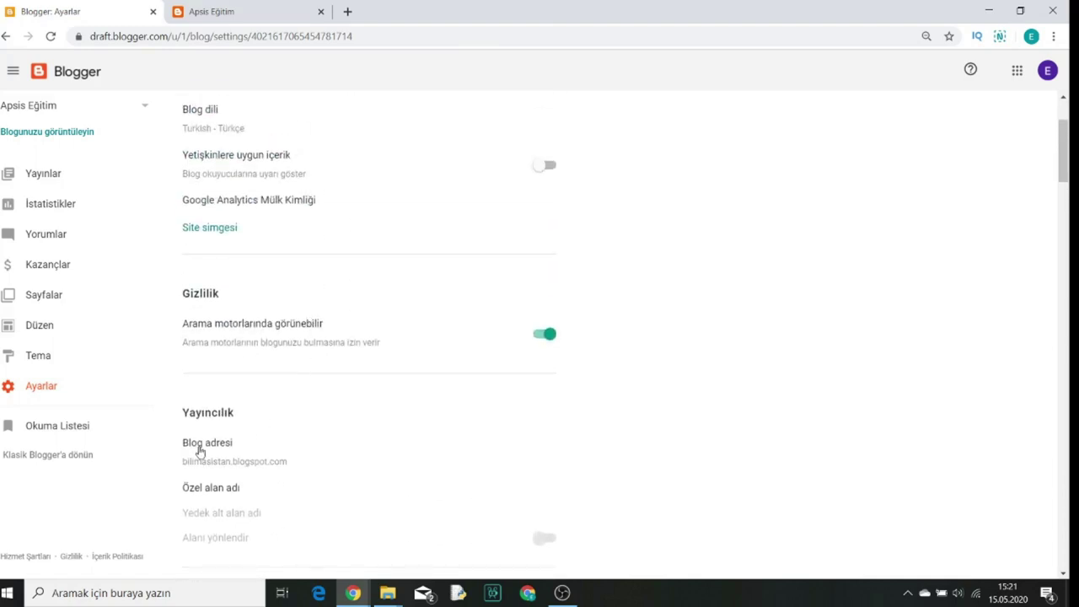
{"action": "scroll", "coordinate": [295, 397], "scroll_direction": "up", "scroll_amount": 2}
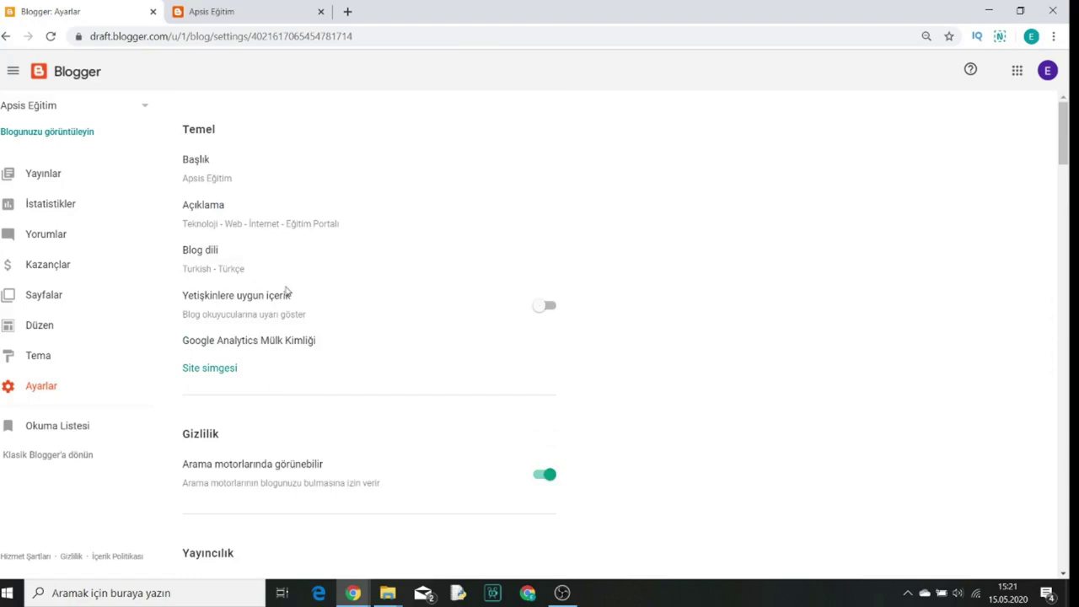
Step: Examine the HTTPS, İzinler and Yayınlar settings, including authors, reader access and the maximum number of posts on the home page
{"action": "scroll", "coordinate": [282, 299], "scroll_direction": "down", "scroll_amount": 7}
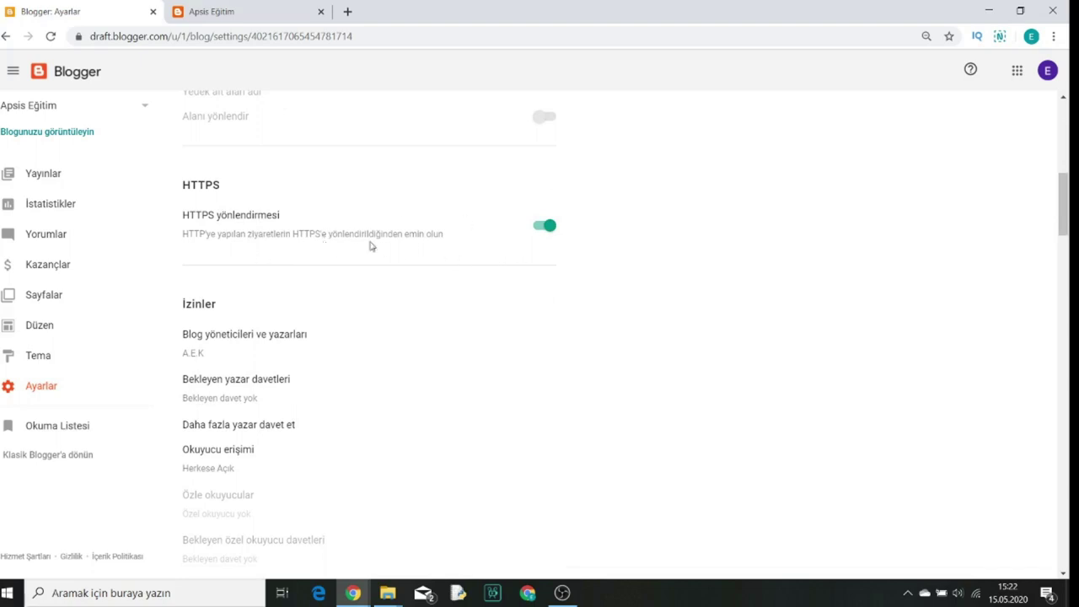
{"action": "scroll", "coordinate": [409, 275], "scroll_direction": "down", "scroll_amount": 3}
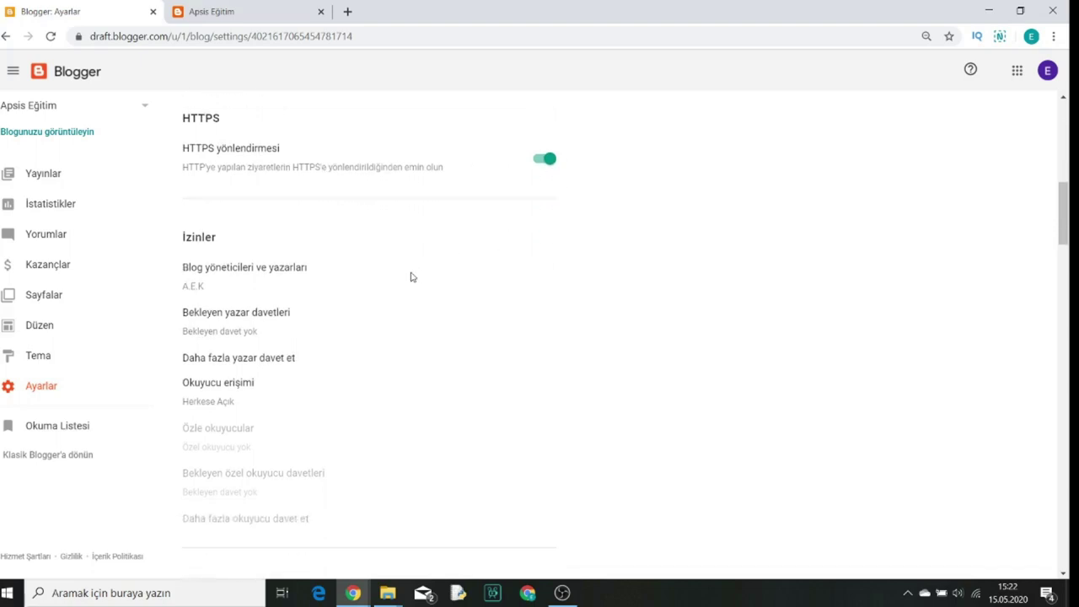
{"action": "scroll", "coordinate": [405, 269], "scroll_direction": "up", "scroll_amount": 2}
{"action": "scroll", "coordinate": [299, 294], "scroll_direction": "down", "scroll_amount": 2}
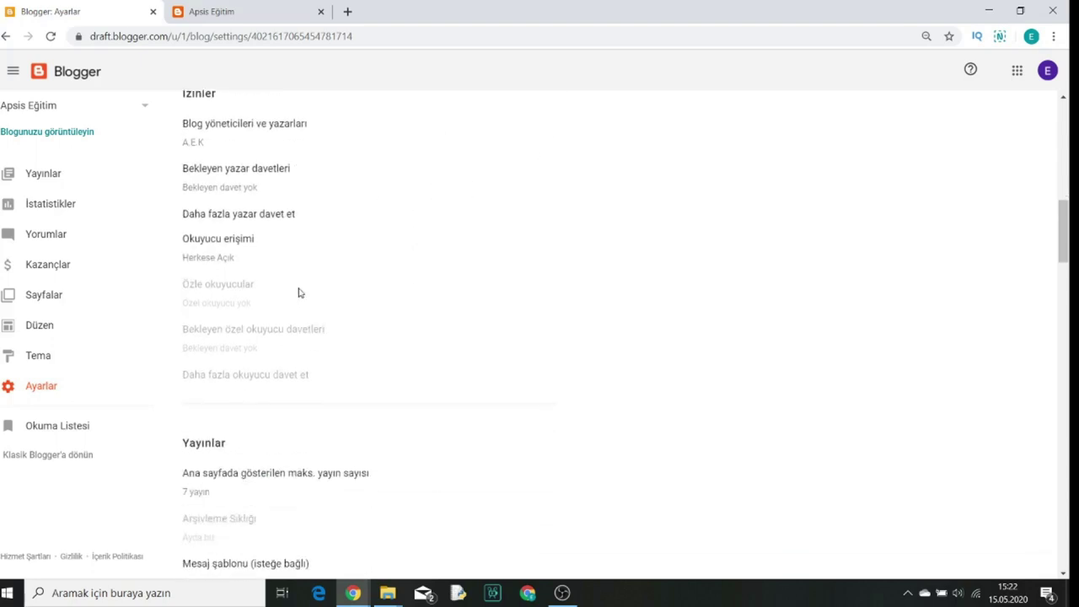
{"action": "scroll", "coordinate": [299, 292], "scroll_direction": "down", "scroll_amount": 6}
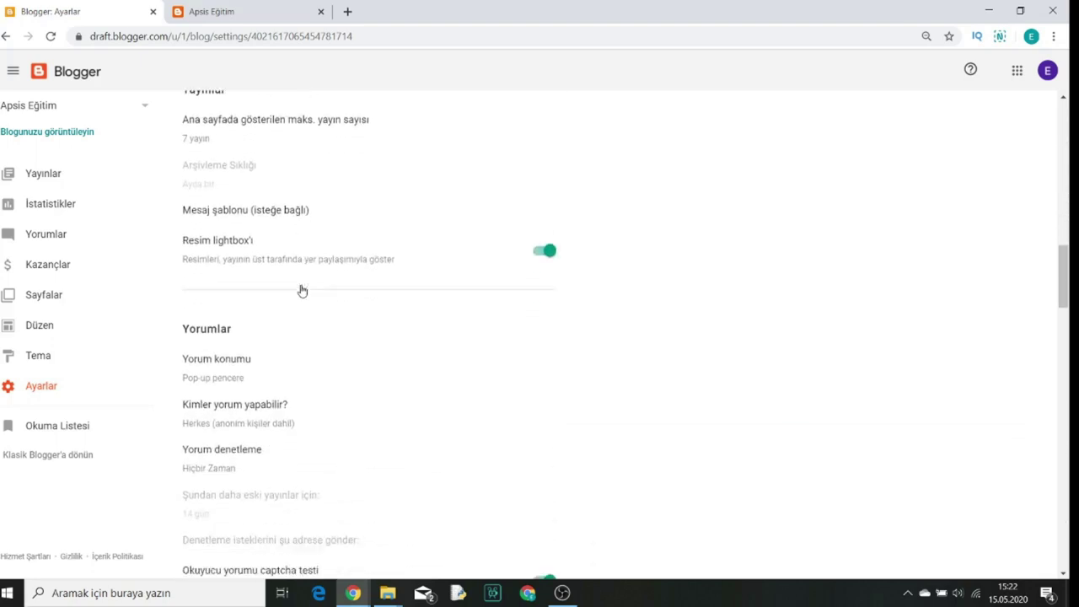
{"action": "scroll", "coordinate": [301, 289], "scroll_direction": "down", "scroll_amount": 2}
{"action": "scroll", "coordinate": [303, 253], "scroll_direction": "up", "scroll_amount": 4}
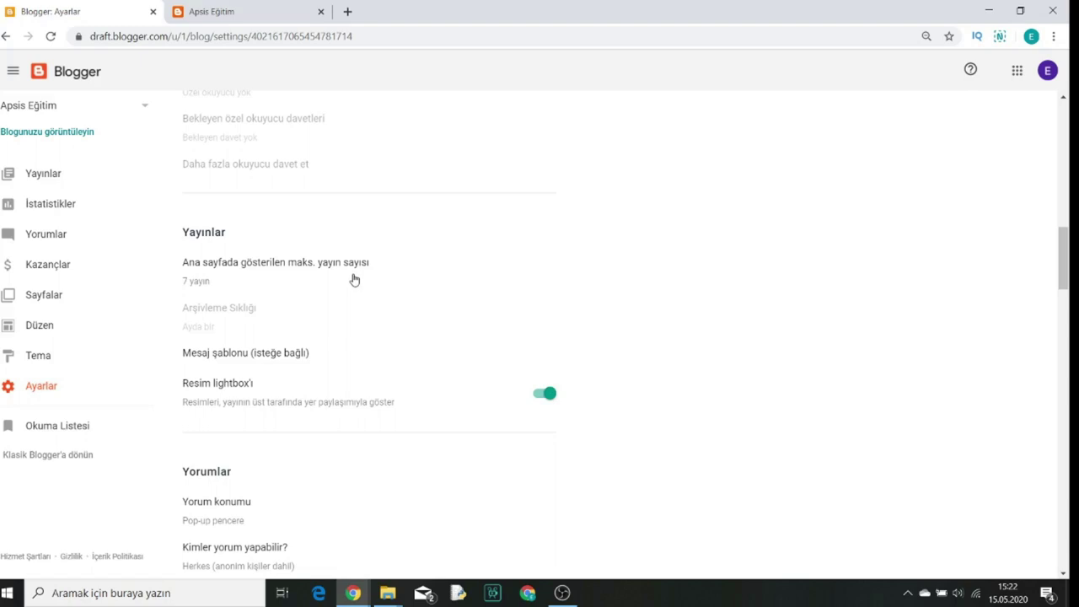
{"action": "scroll", "coordinate": [221, 286], "scroll_direction": "down", "scroll_amount": 1}
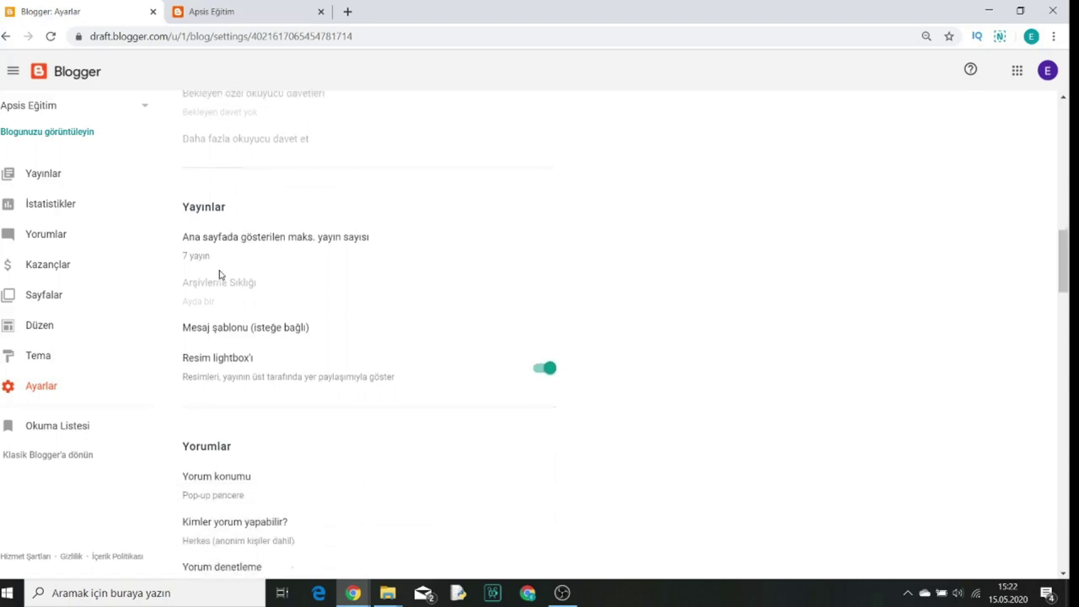
{"action": "scroll", "coordinate": [221, 274], "scroll_direction": "down", "scroll_amount": 1}
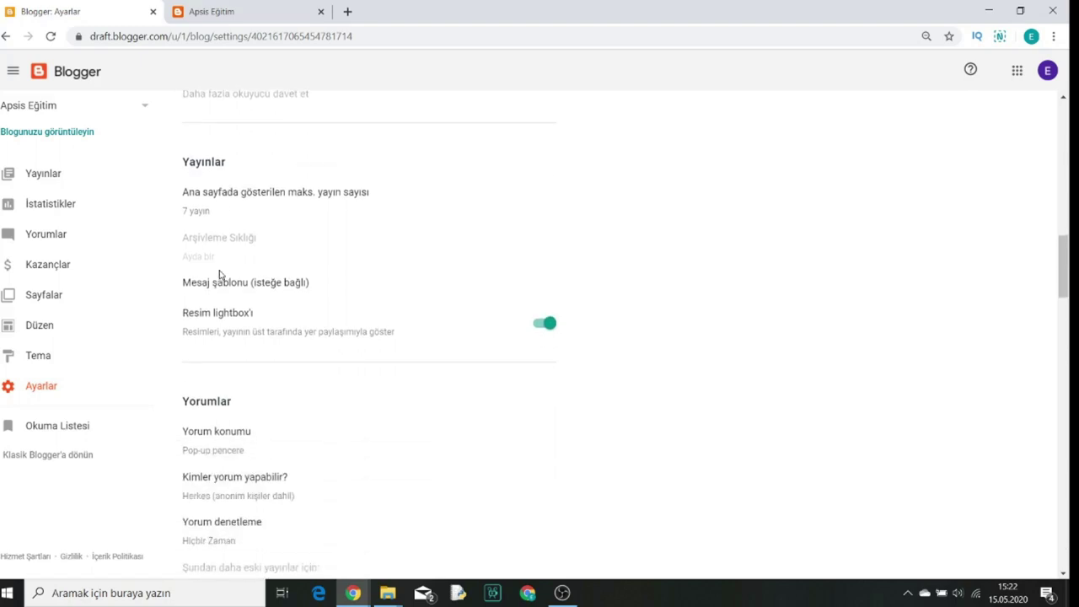
Step: Examine the Yorumlar, E-posta and Biçimlendirme settings for comments, notification e-mails, time zone and date formats
{"action": "scroll", "coordinate": [253, 345], "scroll_direction": "down", "scroll_amount": 3}
{"action": "scroll", "coordinate": [270, 320], "scroll_direction": "down", "scroll_amount": 3}
{"action": "scroll", "coordinate": [319, 266], "scroll_direction": "down", "scroll_amount": 3}
{"action": "scroll", "coordinate": [329, 267], "scroll_direction": "up", "scroll_amount": 3}
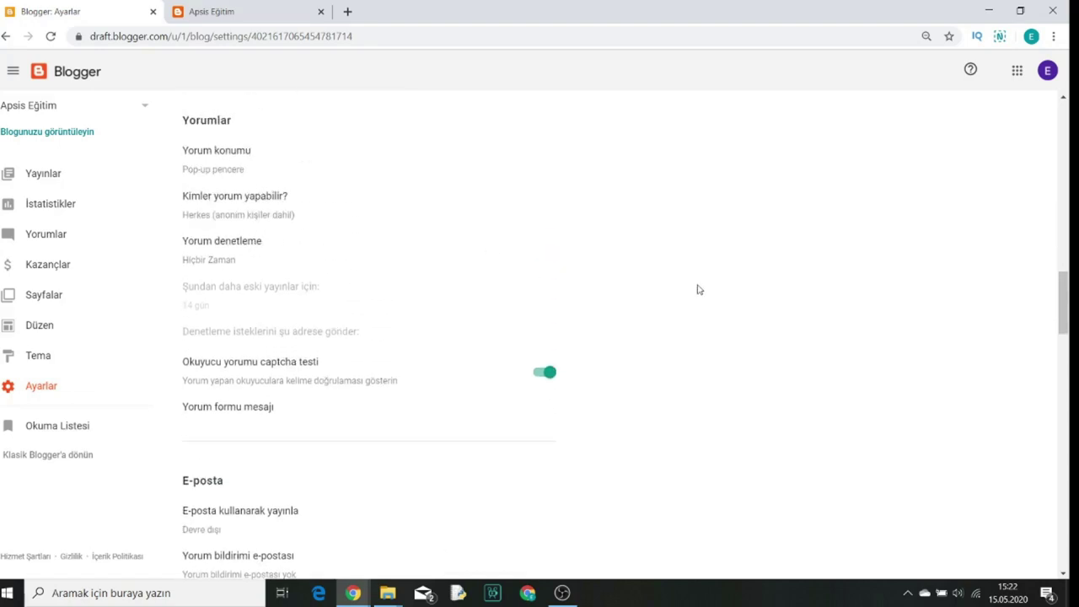
{"action": "scroll", "coordinate": [703, 290], "scroll_direction": "down", "scroll_amount": 4}
{"action": "scroll", "coordinate": [534, 311], "scroll_direction": "down", "scroll_amount": 3}
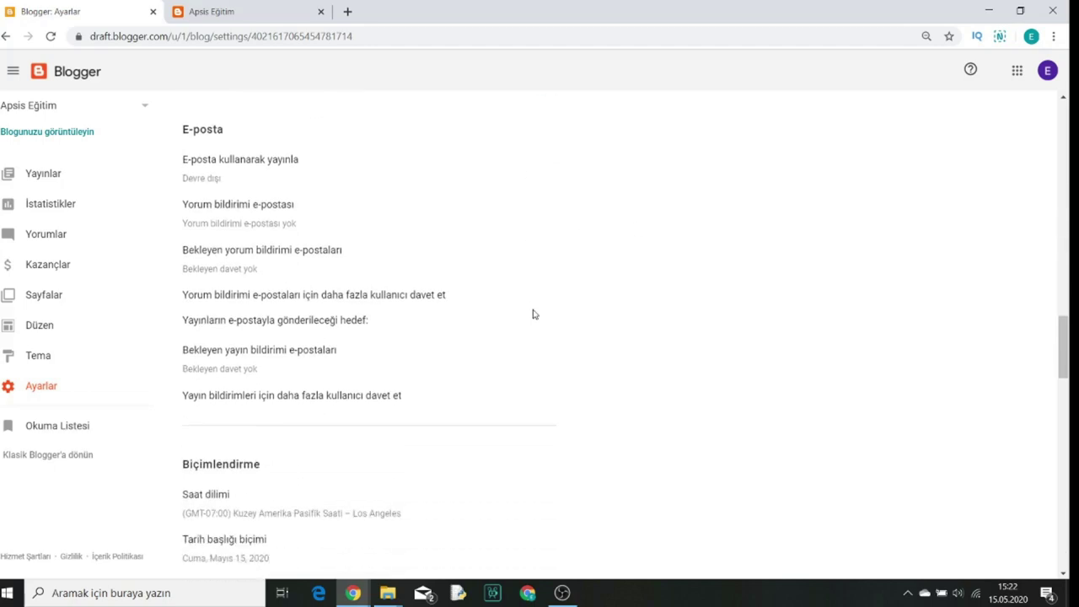
{"action": "scroll", "coordinate": [531, 317], "scroll_direction": "down", "scroll_amount": 3}
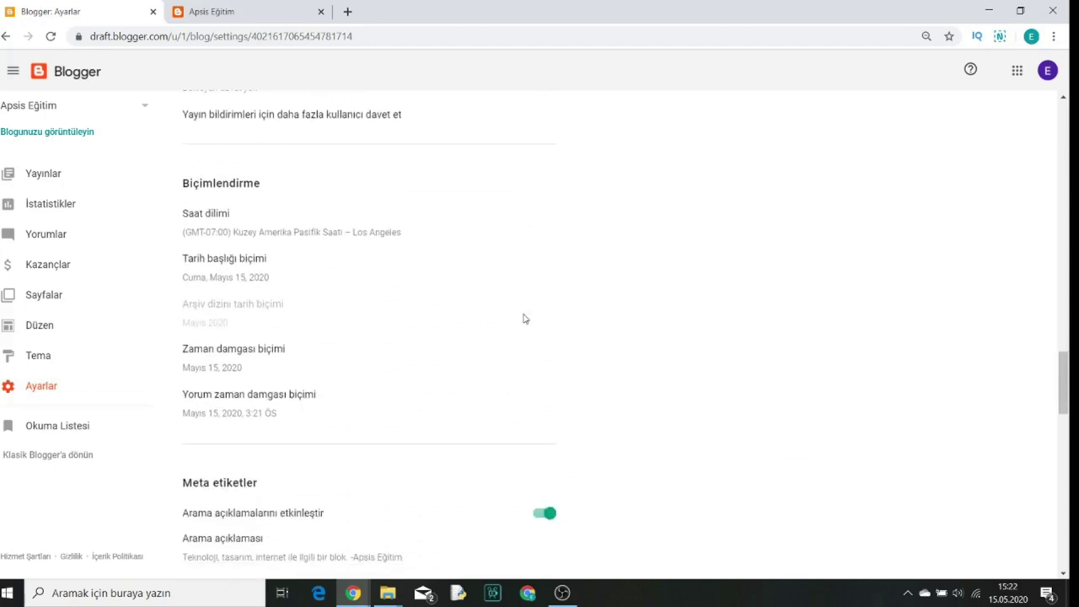
{"action": "scroll", "coordinate": [448, 222], "scroll_direction": "up", "scroll_amount": 4}
Step: Examine the remaining settings from Meta etiketler through Site feed'i and Genel, and return to the blog's posts list
{"action": "scroll", "coordinate": [329, 314], "scroll_direction": "down", "scroll_amount": 3}
{"action": "scroll", "coordinate": [325, 278], "scroll_direction": "down", "scroll_amount": 2}
{"action": "scroll", "coordinate": [337, 278], "scroll_direction": "down", "scroll_amount": 6}
{"action": "scroll", "coordinate": [404, 280], "scroll_direction": "down", "scroll_amount": 5}
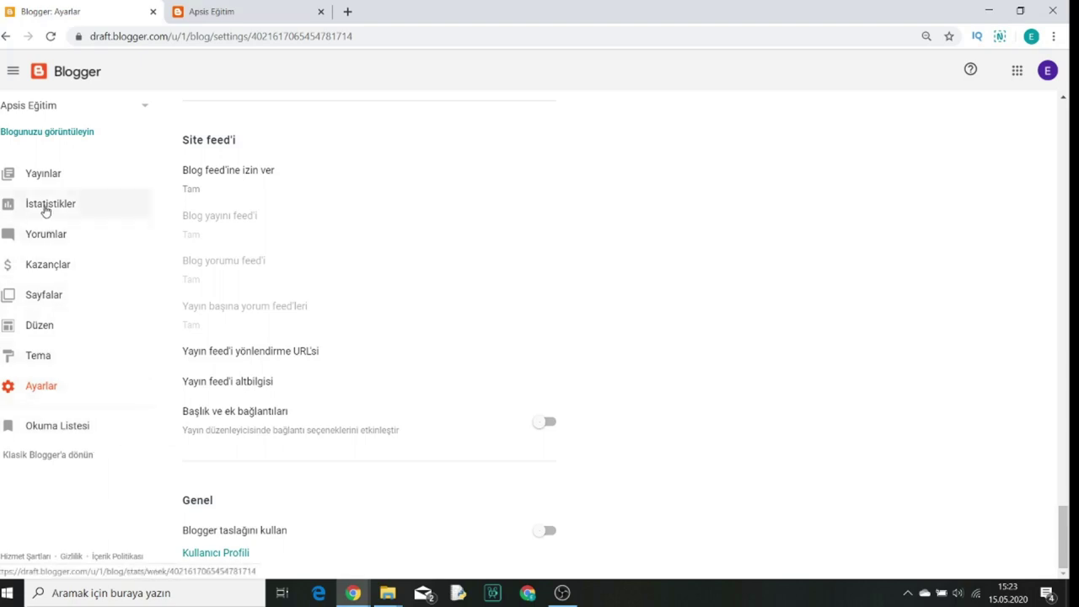
{"action": "left_click", "coordinate": [54, 176]}
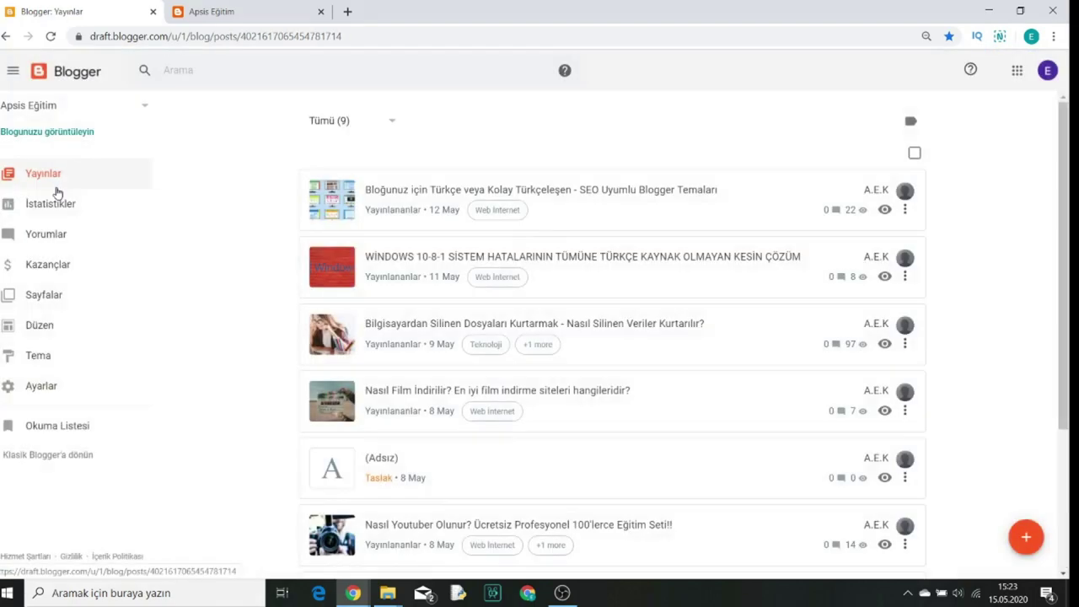